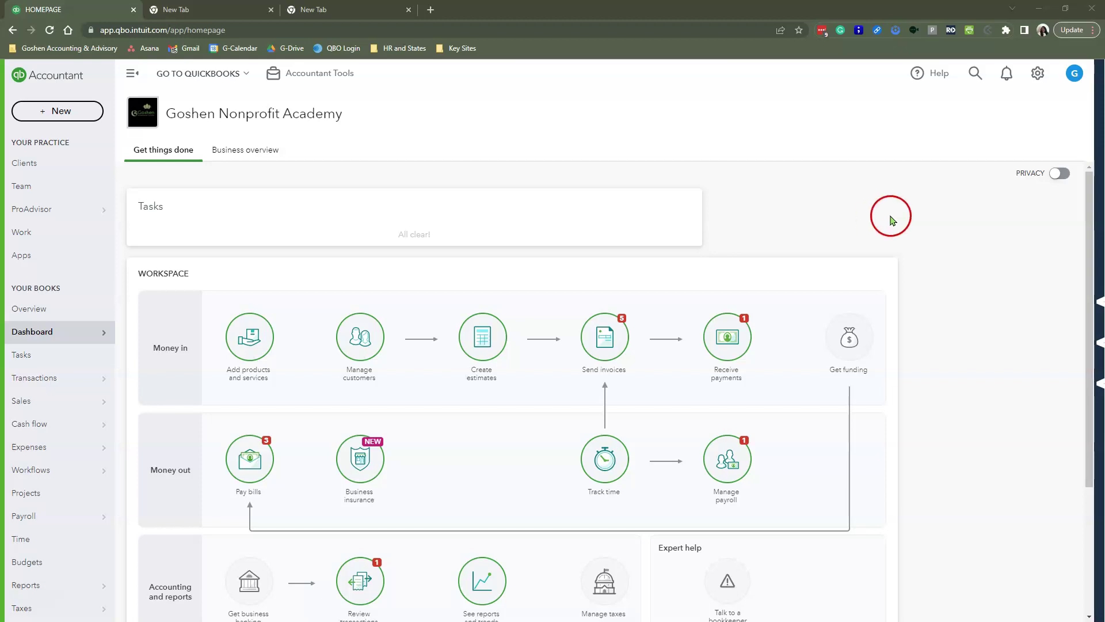
Step: Open the Custom fields list from the gear menu's Lists section
{"action": "left_click", "coordinate": [1039, 76]}
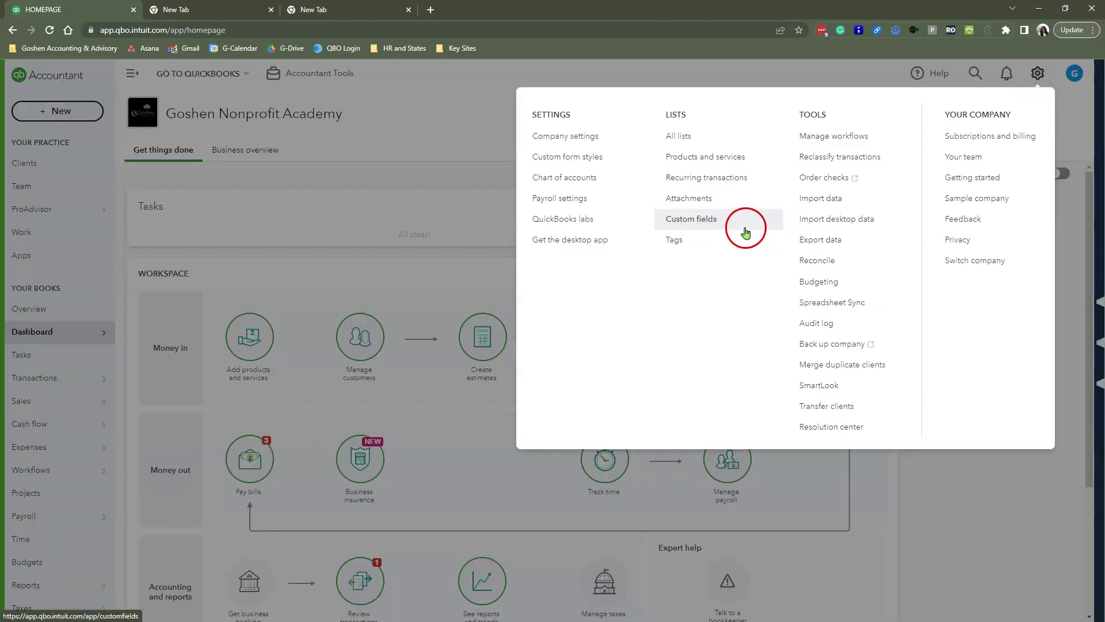
{"action": "left_click", "coordinate": [712, 221]}
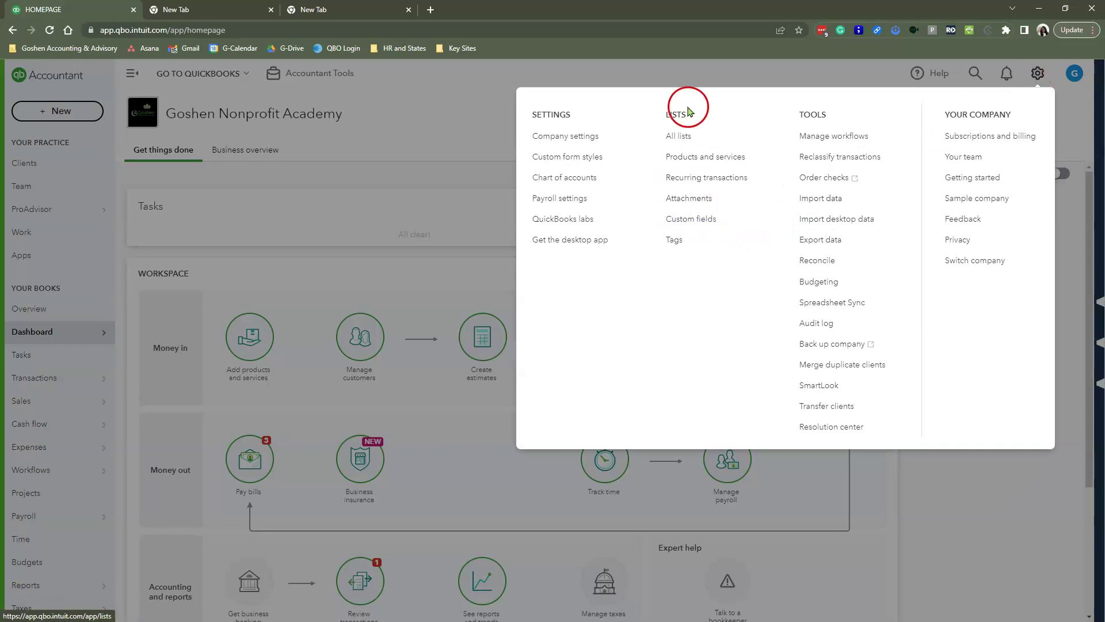
{"action": "left_click", "coordinate": [693, 225]}
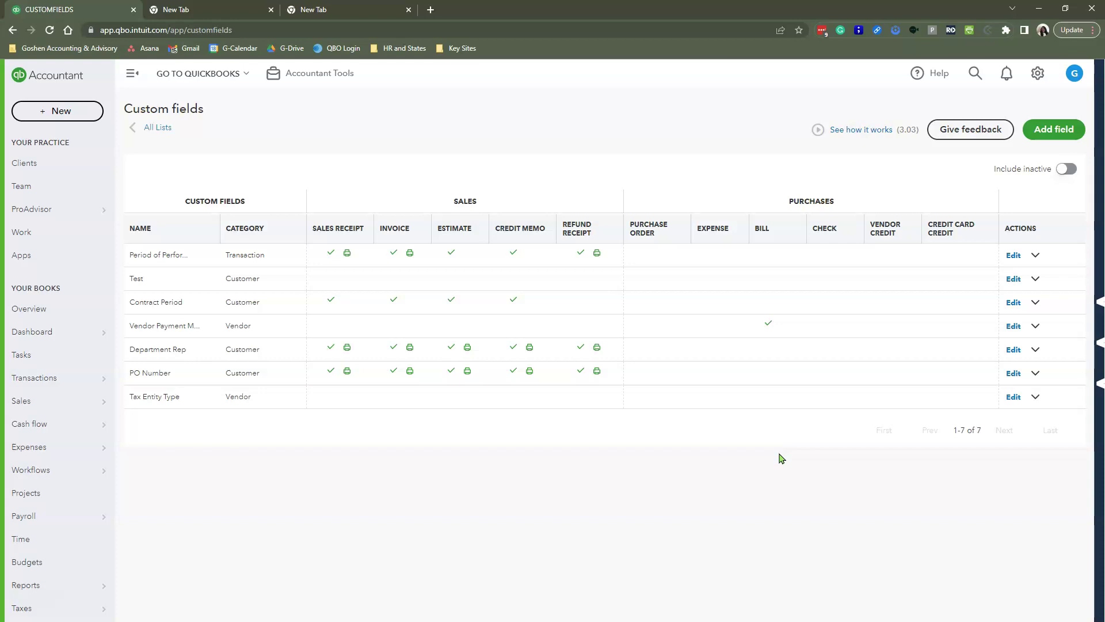
Step: Add a new custom field named 'Fund Coverage Period' with the Text and number data type
{"action": "left_click", "coordinate": [1057, 132]}
{"action": "left_click", "coordinate": [849, 189]}
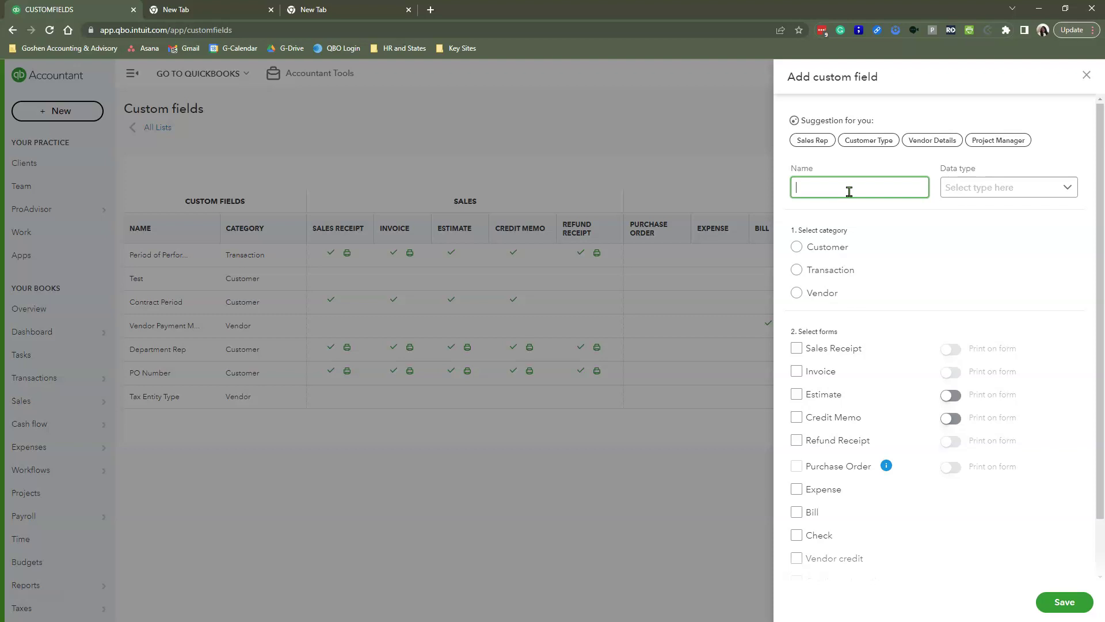
{"action": "type", "text": "Fund Coverage Period"}
{"action": "left_click", "coordinate": [982, 192]}
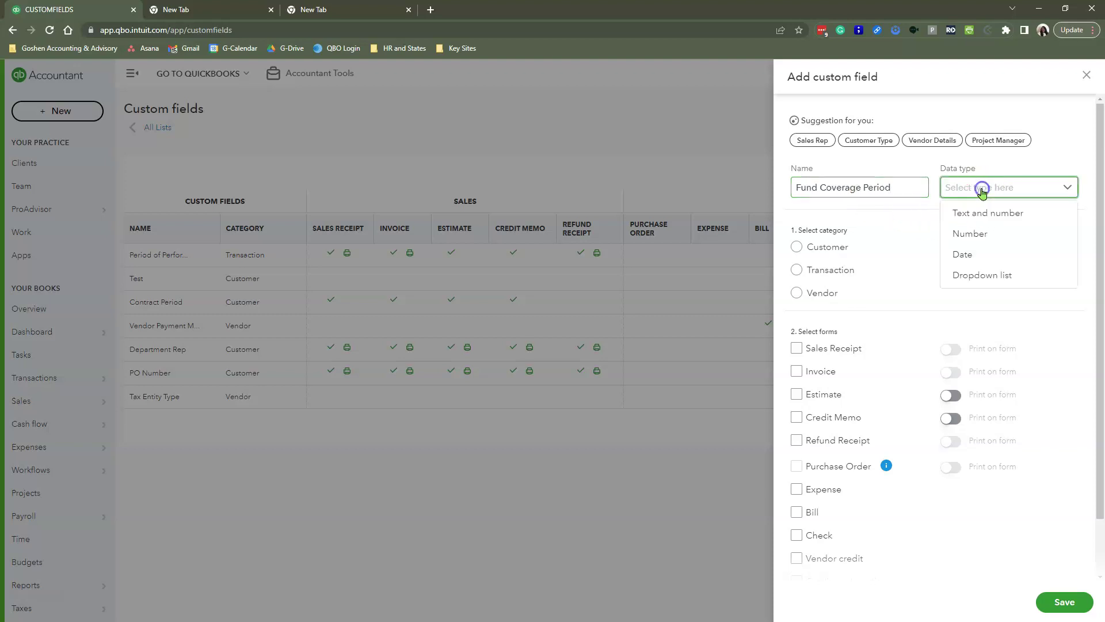
{"action": "left_click", "coordinate": [990, 217]}
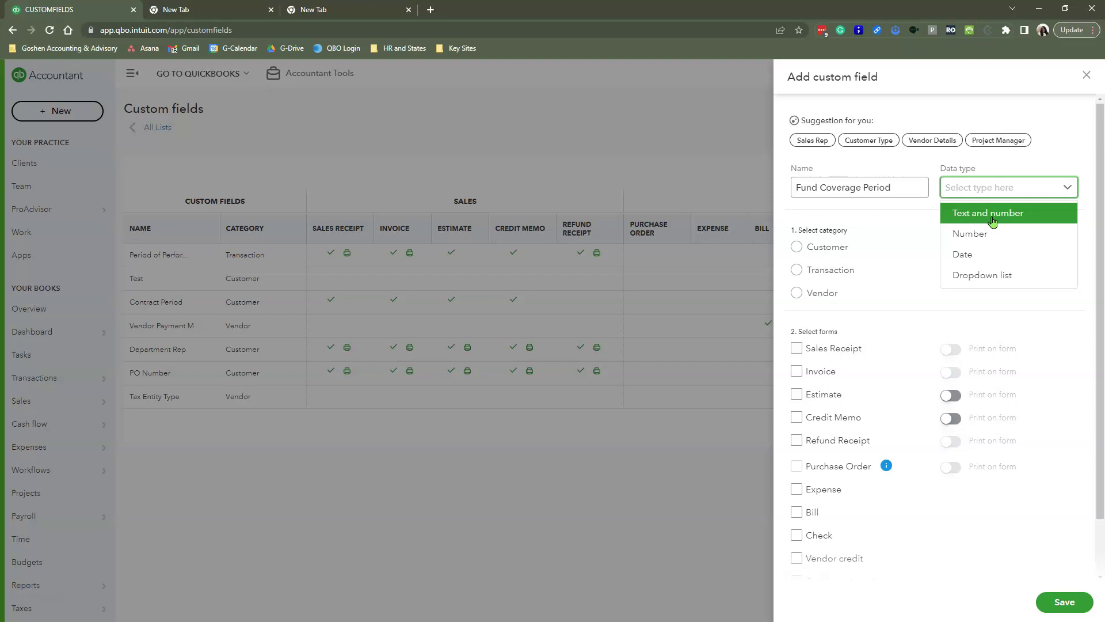
{"action": "left_click", "coordinate": [969, 239]}
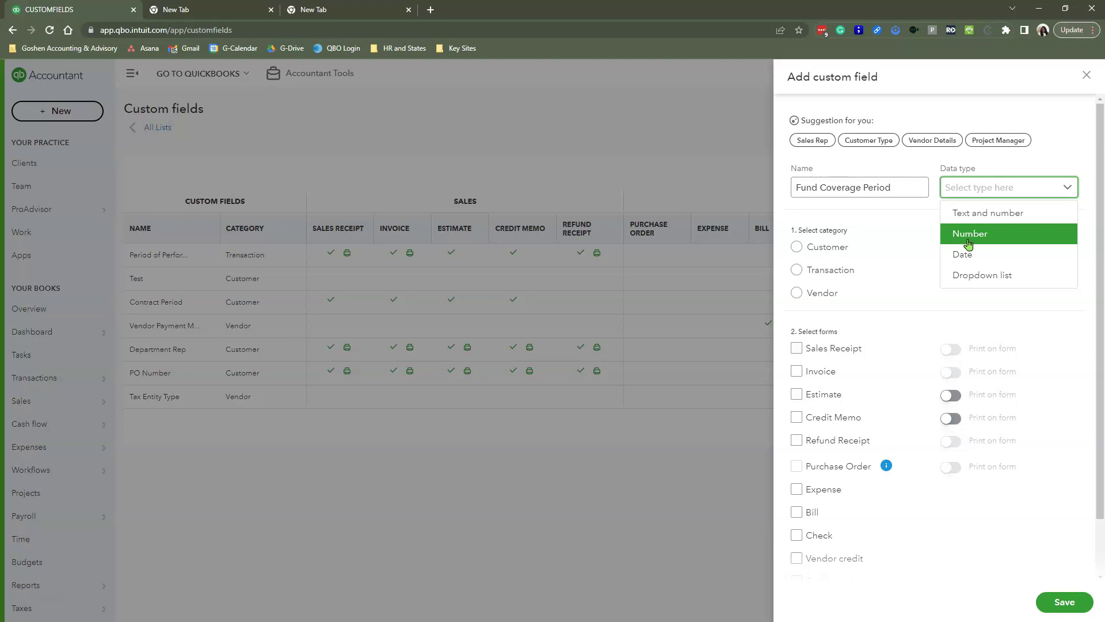
{"action": "left_click", "coordinate": [967, 218]}
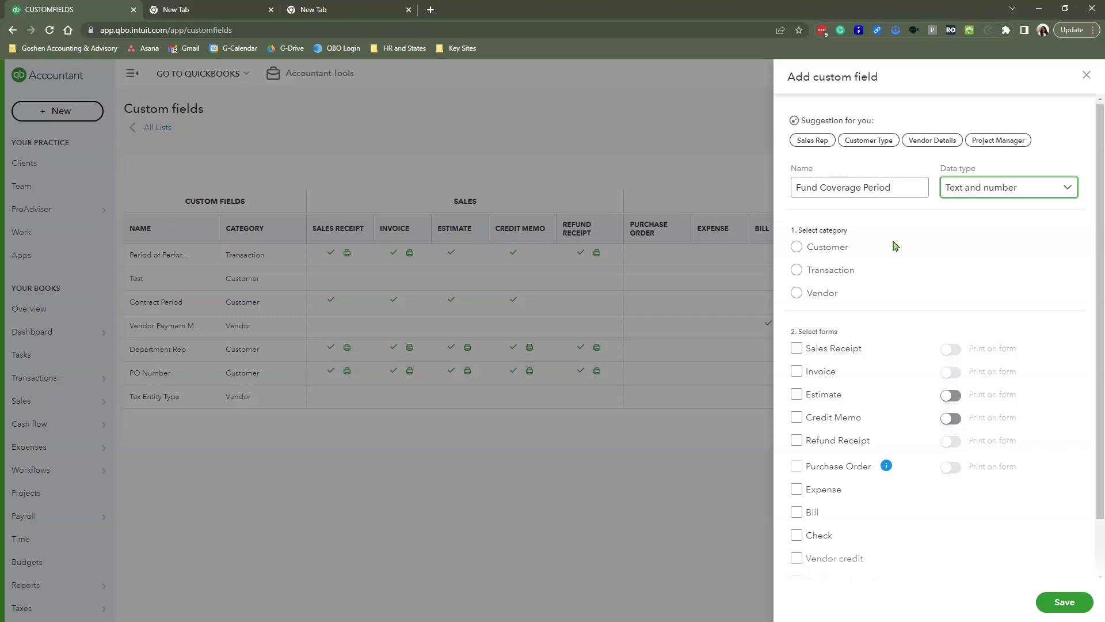
Step: Make Fund Coverage Period a customer field on sales receipts, invoices, estimates, credit memos and refund receipts
{"action": "left_click", "coordinate": [796, 246]}
{"action": "left_click", "coordinate": [883, 374]}
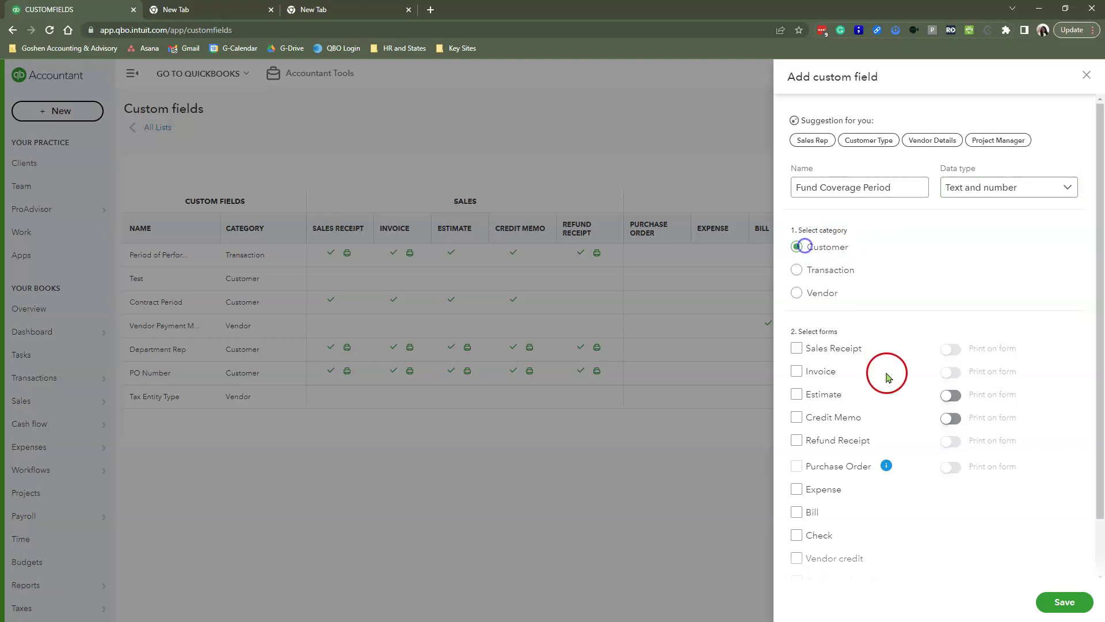
{"action": "scroll", "coordinate": [883, 377], "scroll_direction": "down", "scroll_amount": 1}
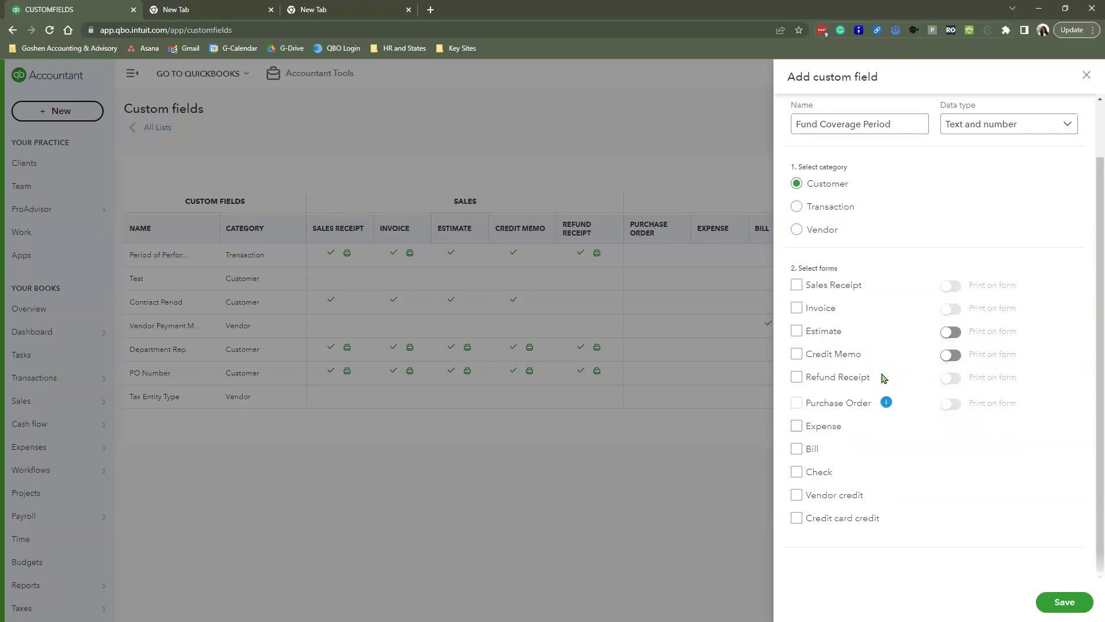
{"action": "left_click", "coordinate": [830, 313]}
{"action": "left_click", "coordinate": [799, 286]}
{"action": "left_click", "coordinate": [797, 309]}
{"action": "left_click", "coordinate": [797, 335]}
{"action": "left_click", "coordinate": [797, 355]}
{"action": "left_click", "coordinate": [797, 378]}
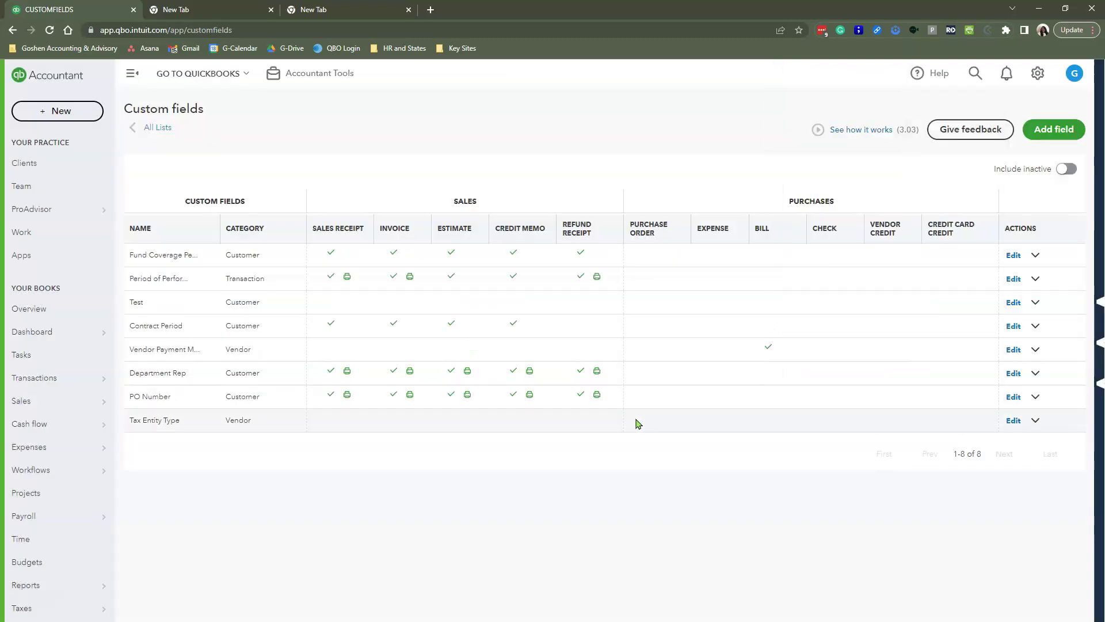
{"action": "left_click", "coordinate": [999, 286]}
{"action": "left_click", "coordinate": [847, 143]}
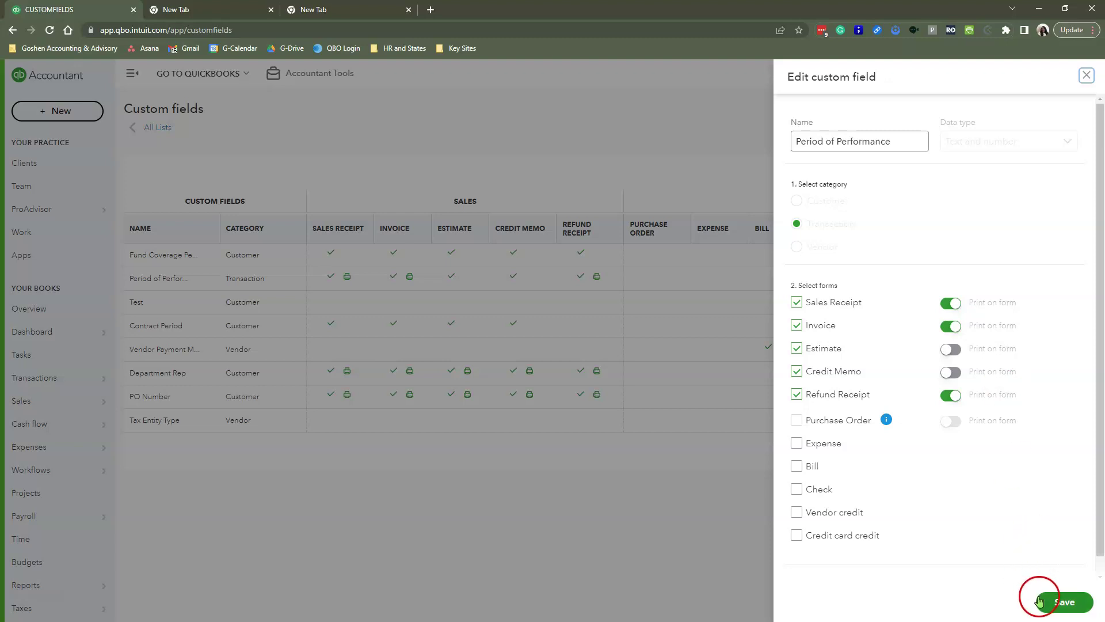
{"action": "left_click", "coordinate": [1059, 602]}
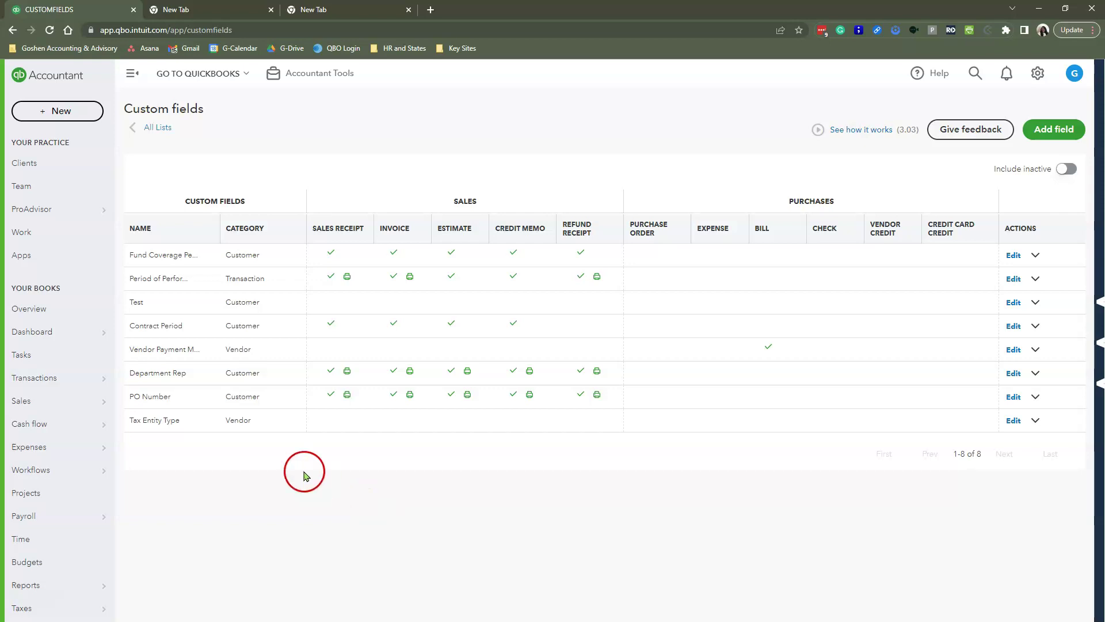
Step: Open the 2023 Grant customer's details from the Customers list
{"action": "mouse_move", "coordinate": [66, 403]}
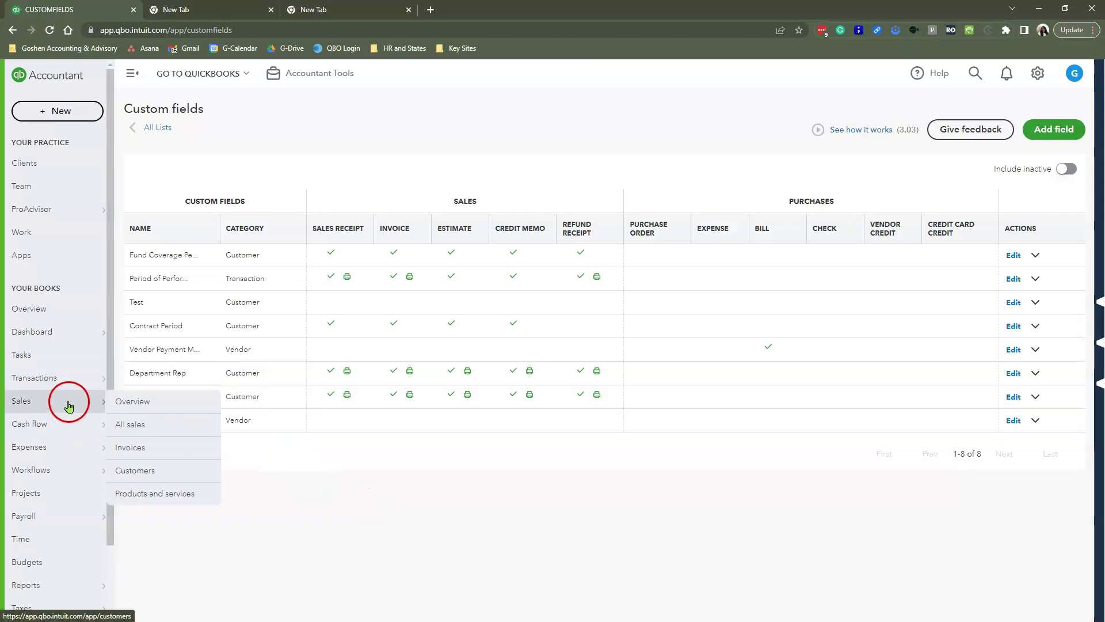
{"action": "left_click", "coordinate": [136, 471]}
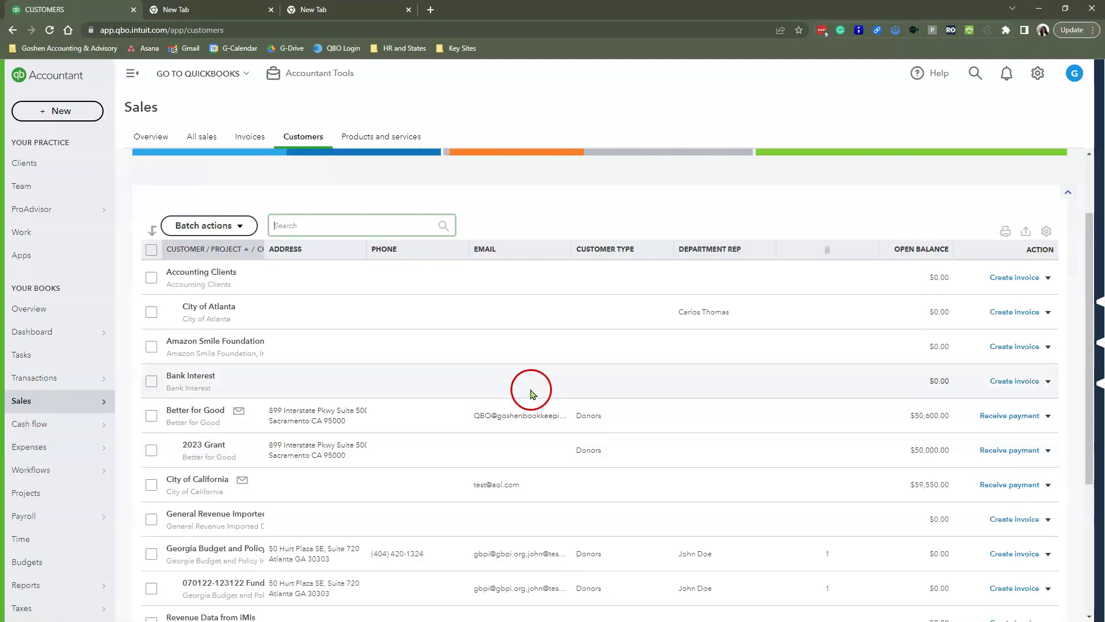
{"action": "left_click", "coordinate": [204, 446]}
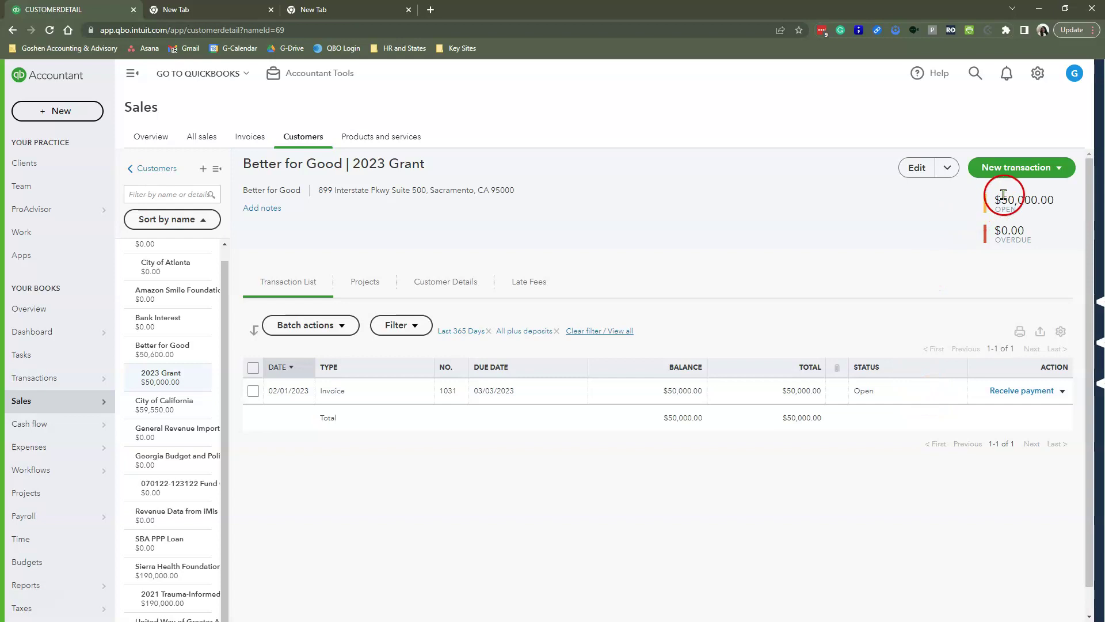
Step: Edit the 2023 Grant customer and scroll to its custom fields
{"action": "left_click", "coordinate": [1007, 167]}
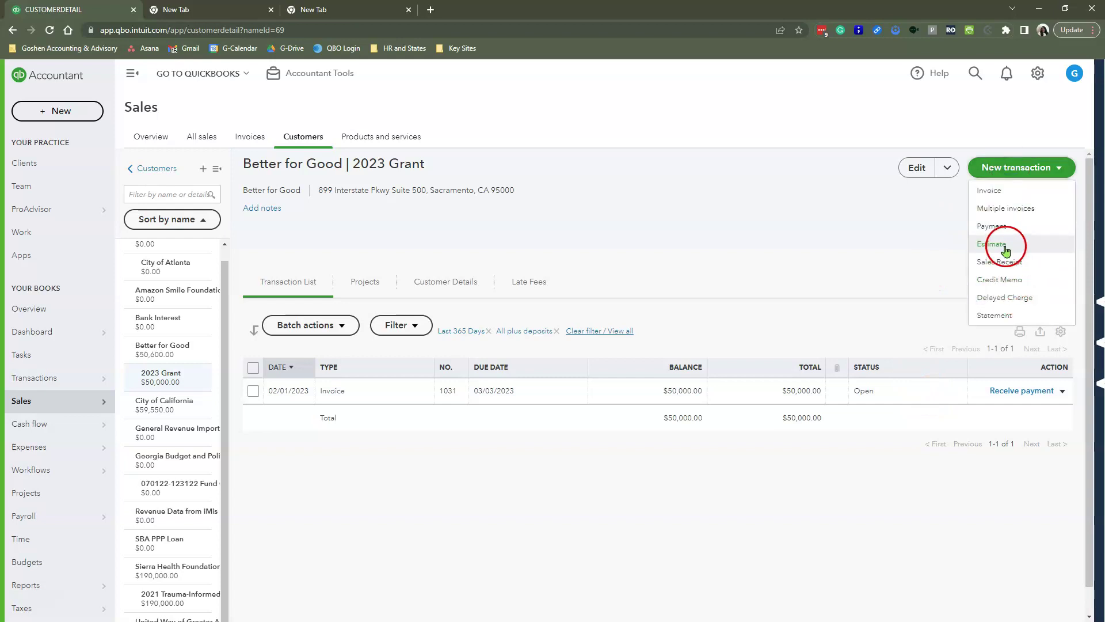
{"action": "left_click", "coordinate": [916, 235]}
{"action": "left_click", "coordinate": [917, 171]}
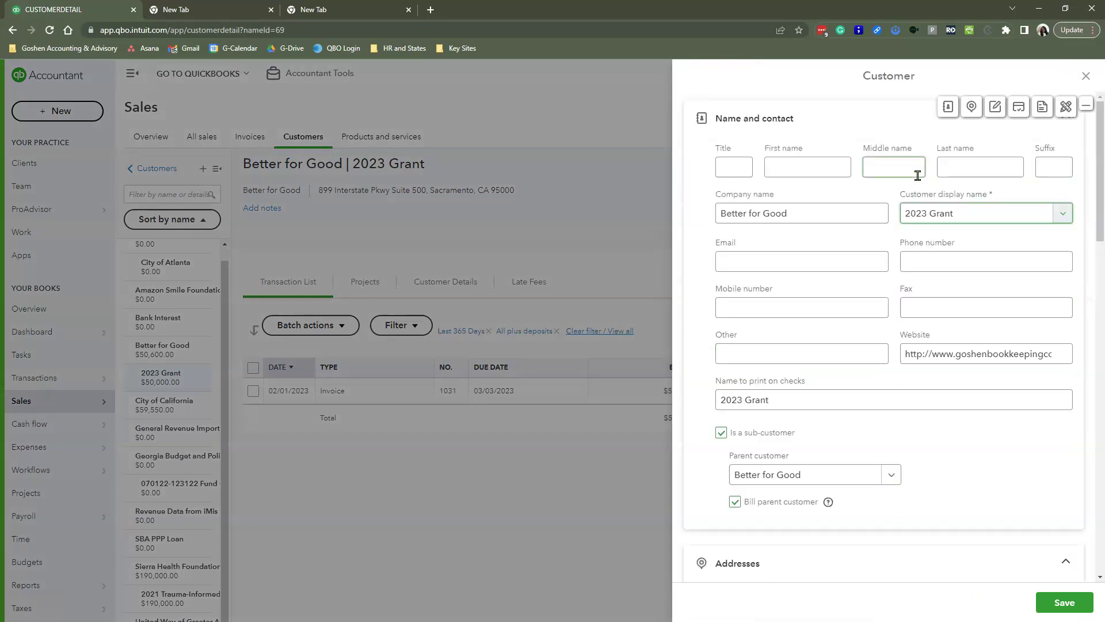
{"action": "scroll", "coordinate": [898, 351], "scroll_direction": "down", "scroll_amount": 6}
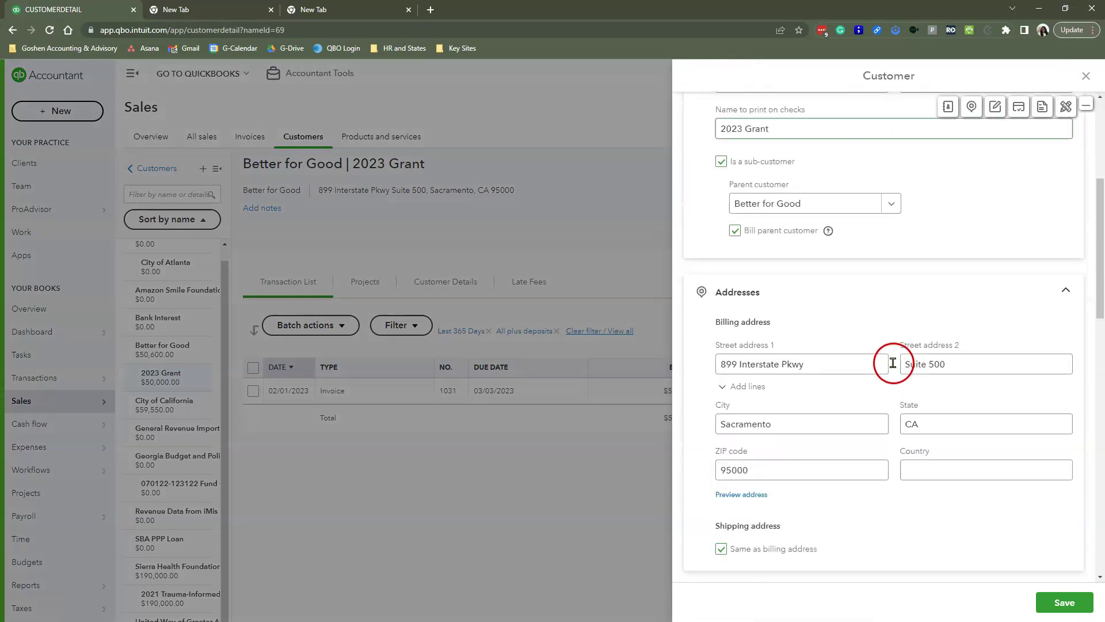
{"action": "scroll", "coordinate": [893, 363], "scroll_direction": "up", "scroll_amount": 6}
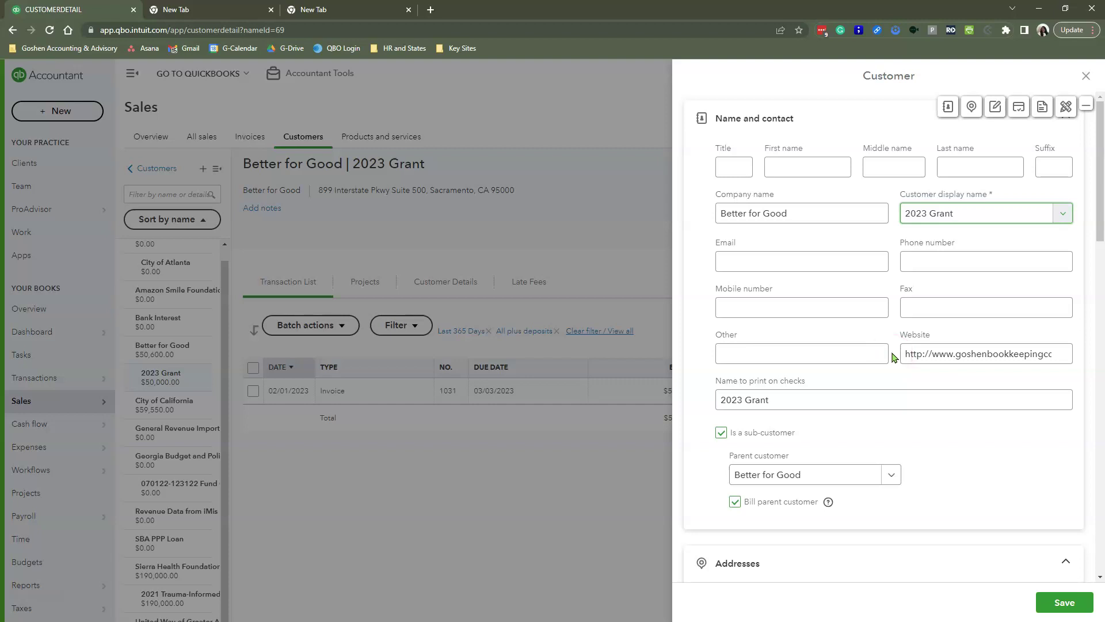
{"action": "scroll", "coordinate": [893, 357], "scroll_direction": "down", "scroll_amount": 3}
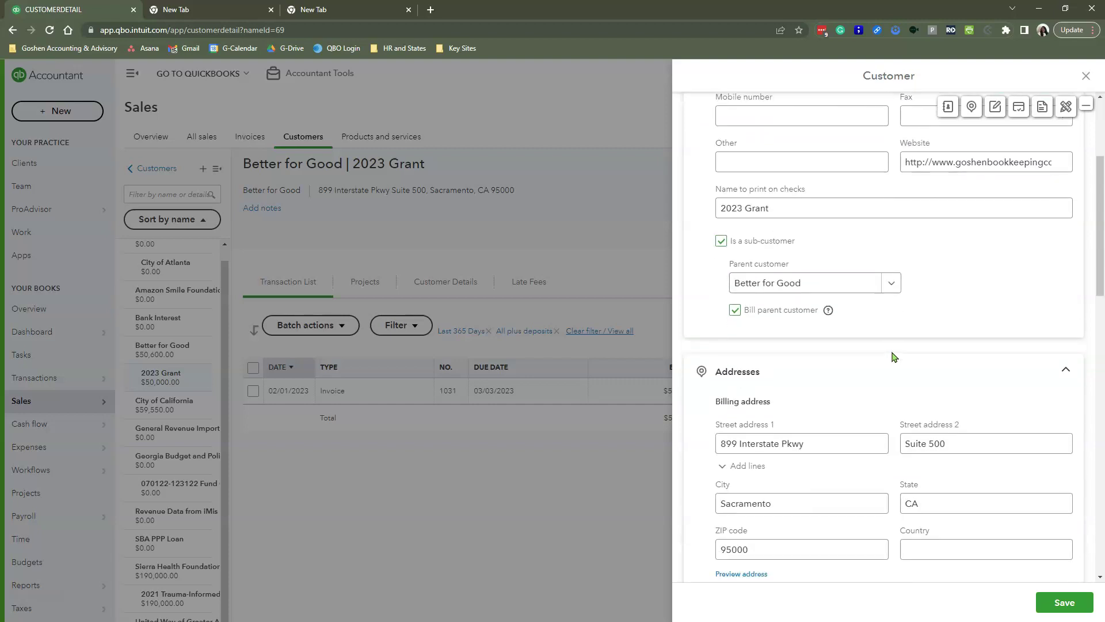
{"action": "scroll", "coordinate": [893, 357], "scroll_direction": "down", "scroll_amount": 10}
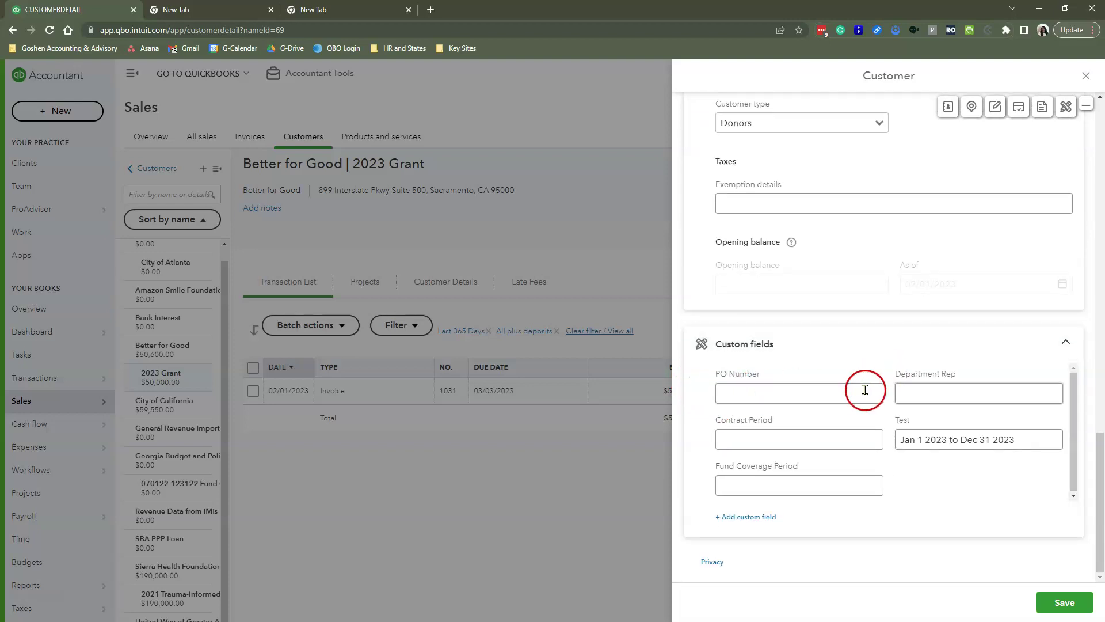
Step: Copy the Test field's date range (Jan 1 2023 to Dec 31 2023) into Fund Coverage Period
{"action": "left_click", "coordinate": [730, 485]}
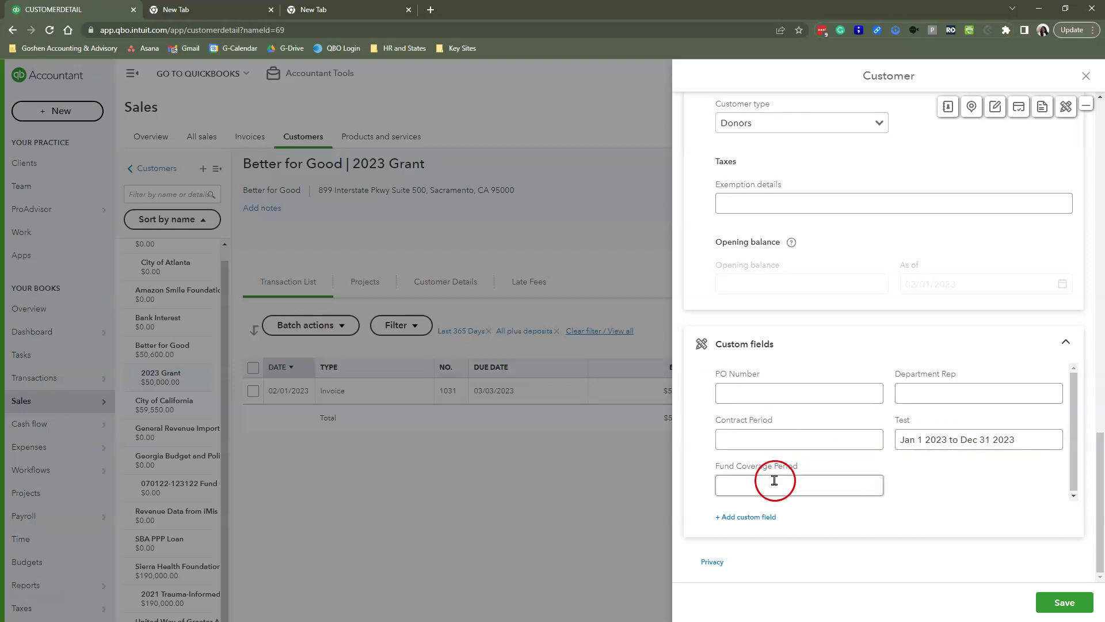
{"action": "left_click", "coordinate": [1019, 437]}
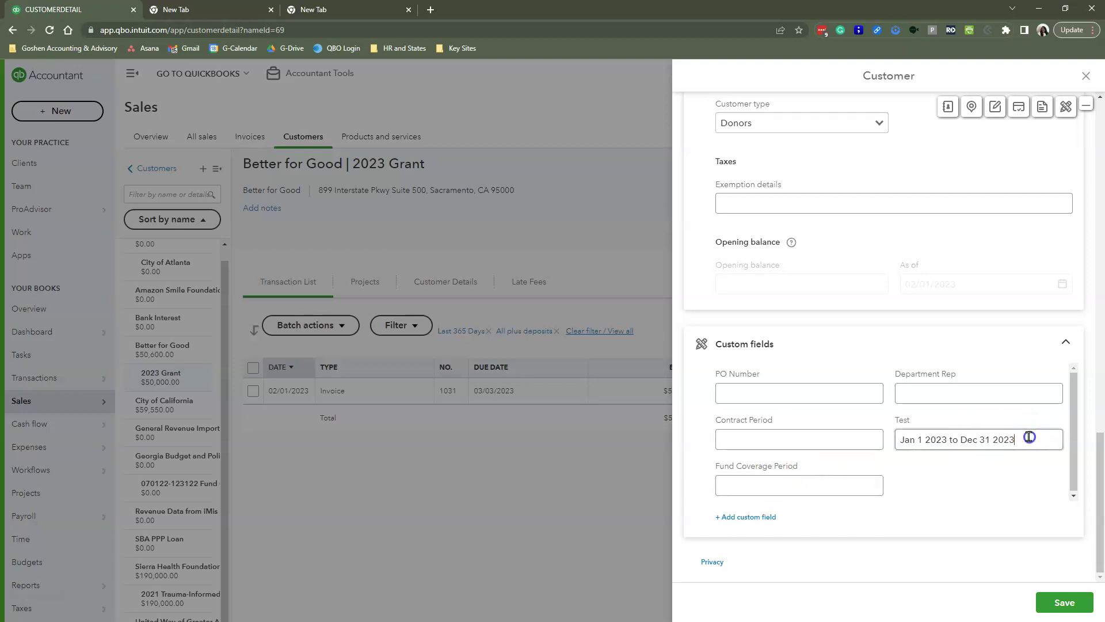
{"action": "left_click_drag", "start_coordinate": [1031, 437], "coordinate": [904, 436]}
{"action": "key", "text": "ctrl+c"}
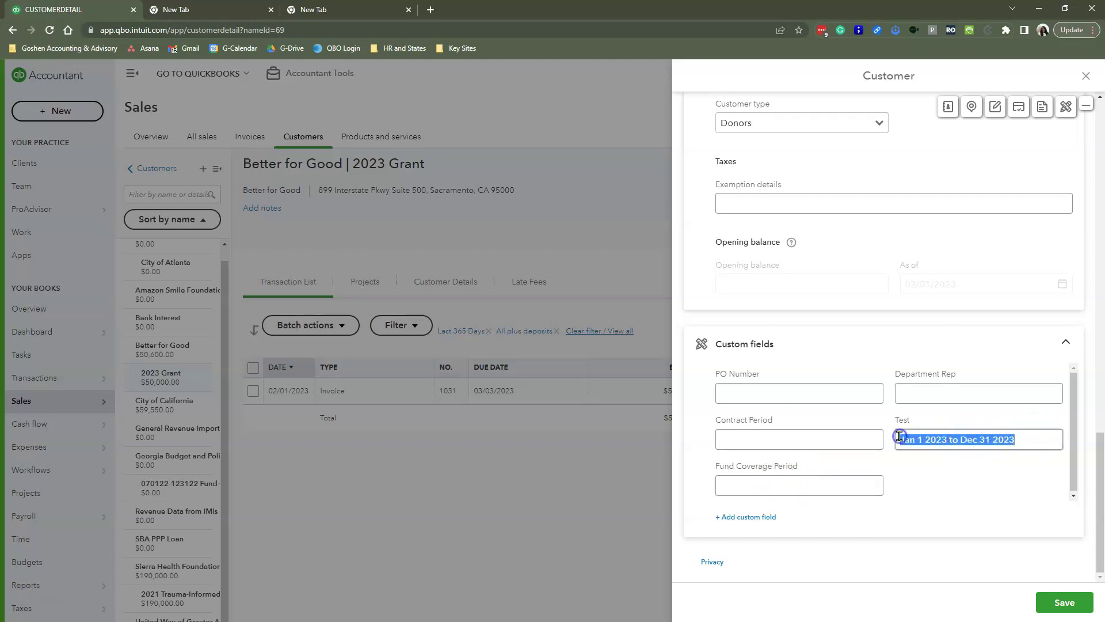
{"action": "left_click", "coordinate": [809, 486]}
{"action": "key", "text": "ctrl+v"}
{"action": "left_click", "coordinate": [921, 486]}
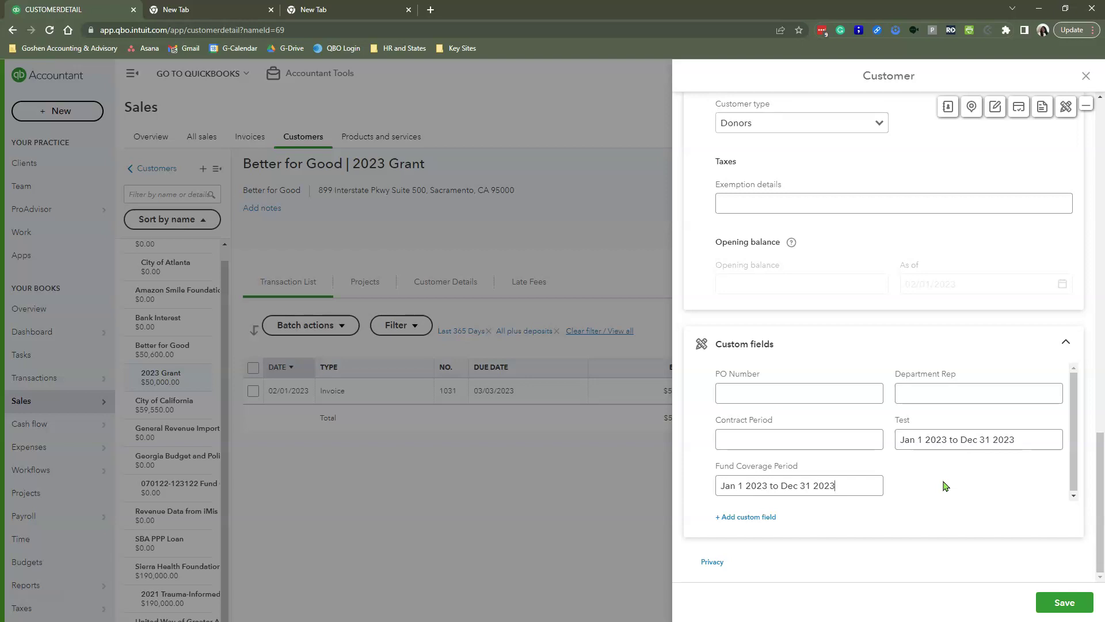
Step: Check the pasted value, save the 2023 Grant customer, and open invoice 1031
{"action": "left_click", "coordinate": [893, 483]}
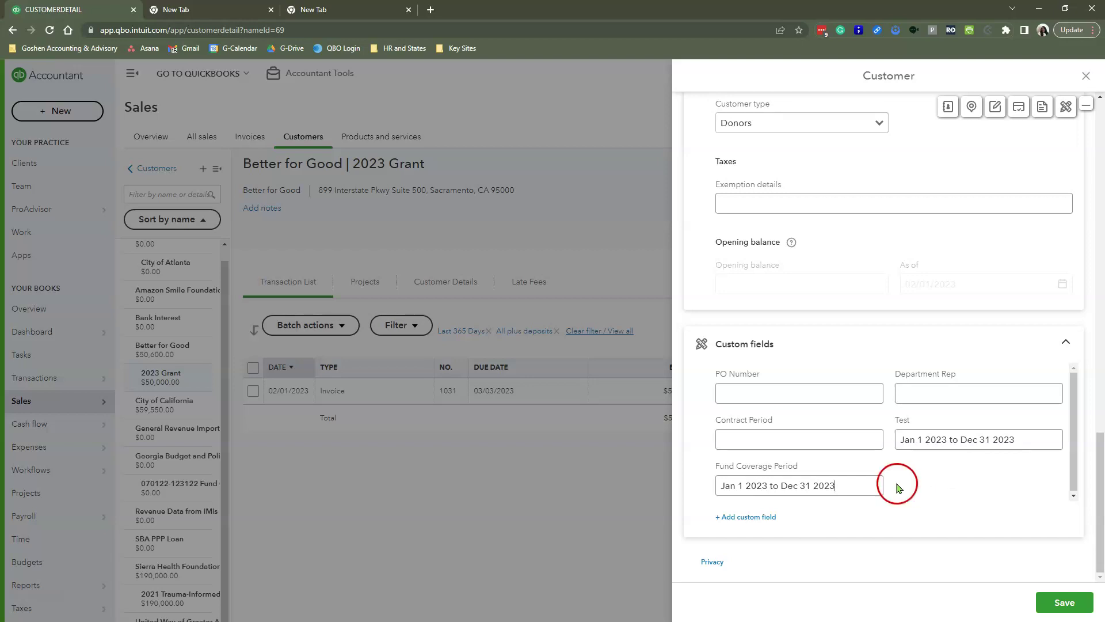
{"action": "left_click", "coordinate": [829, 487]}
{"action": "left_click", "coordinate": [831, 492]}
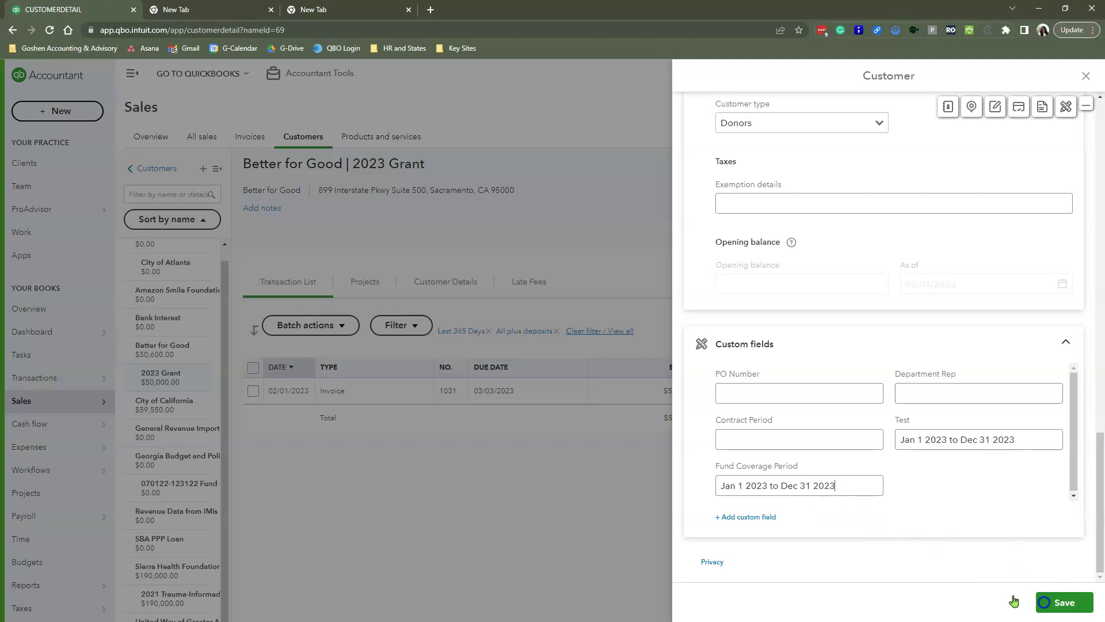
{"action": "left_click", "coordinate": [1046, 603]}
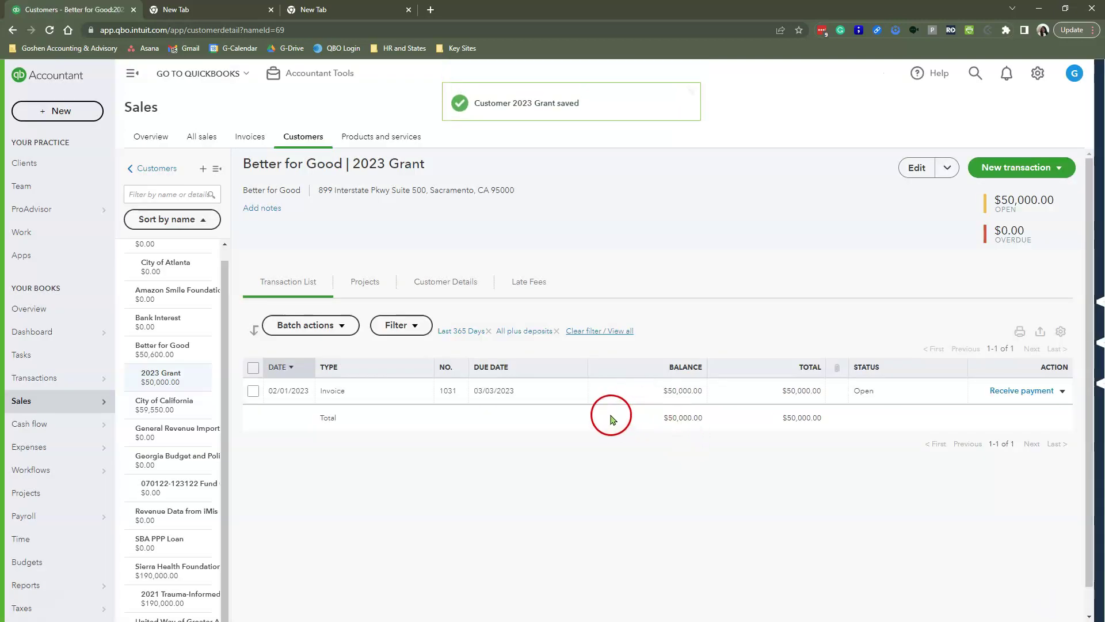
{"action": "left_click", "coordinate": [679, 396]}
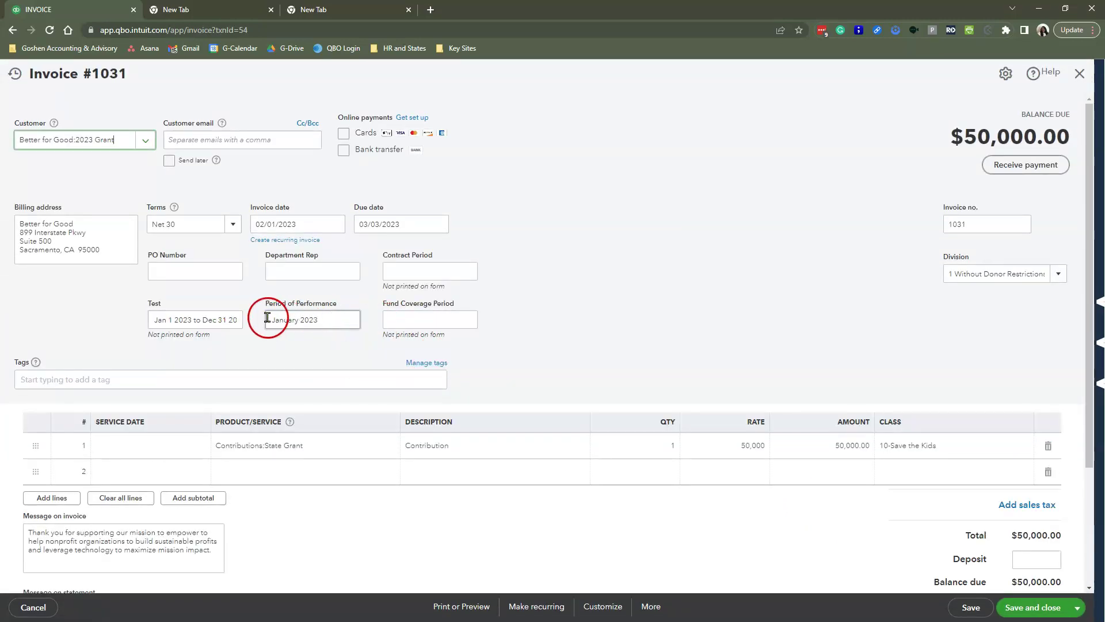
{"action": "left_click", "coordinate": [304, 317]}
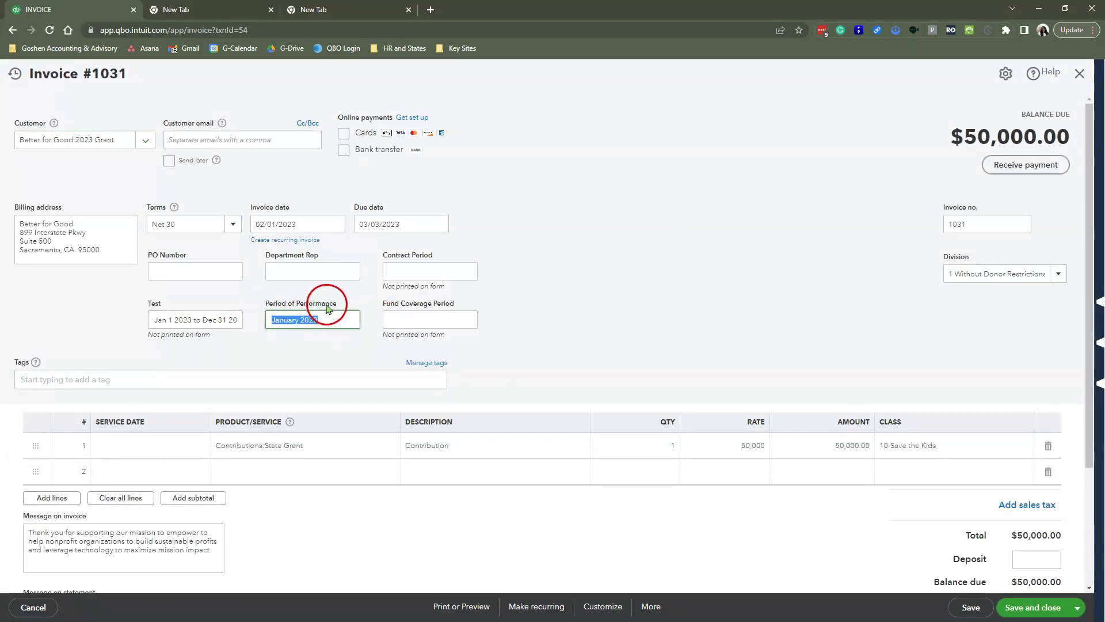
{"action": "left_click", "coordinate": [303, 326]}
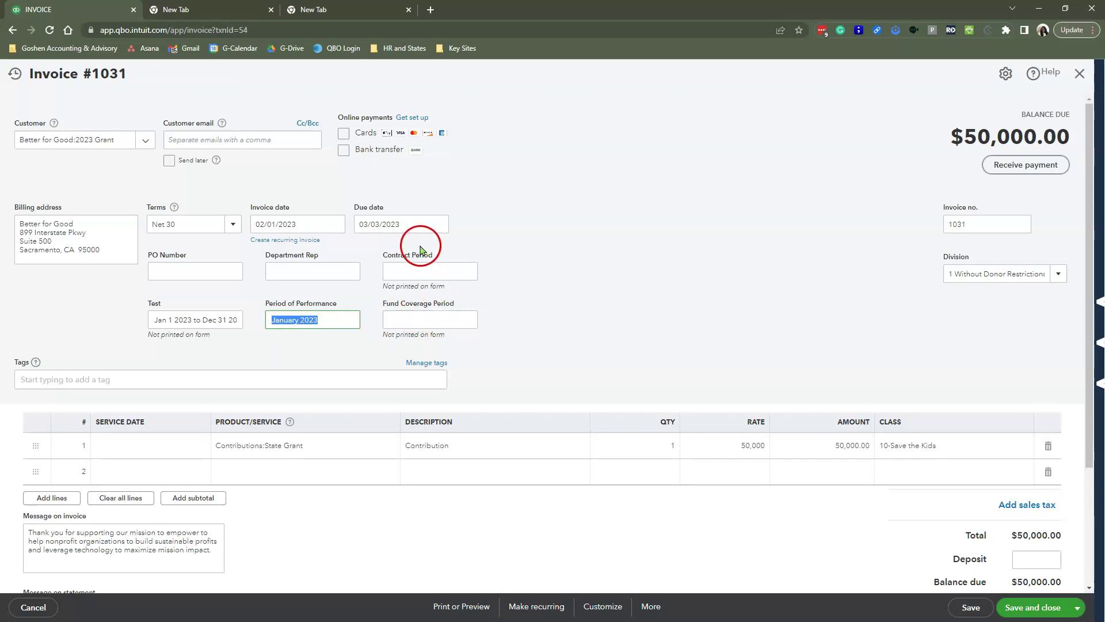
{"action": "left_click", "coordinate": [389, 335]}
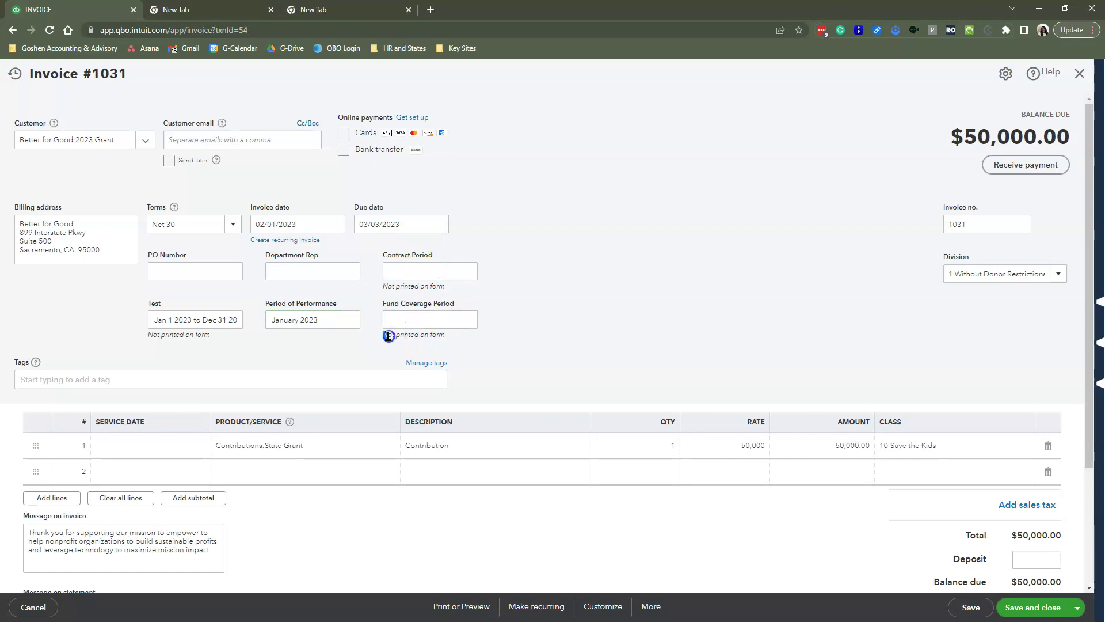
{"action": "left_click_drag", "start_coordinate": [389, 336], "coordinate": [448, 340]}
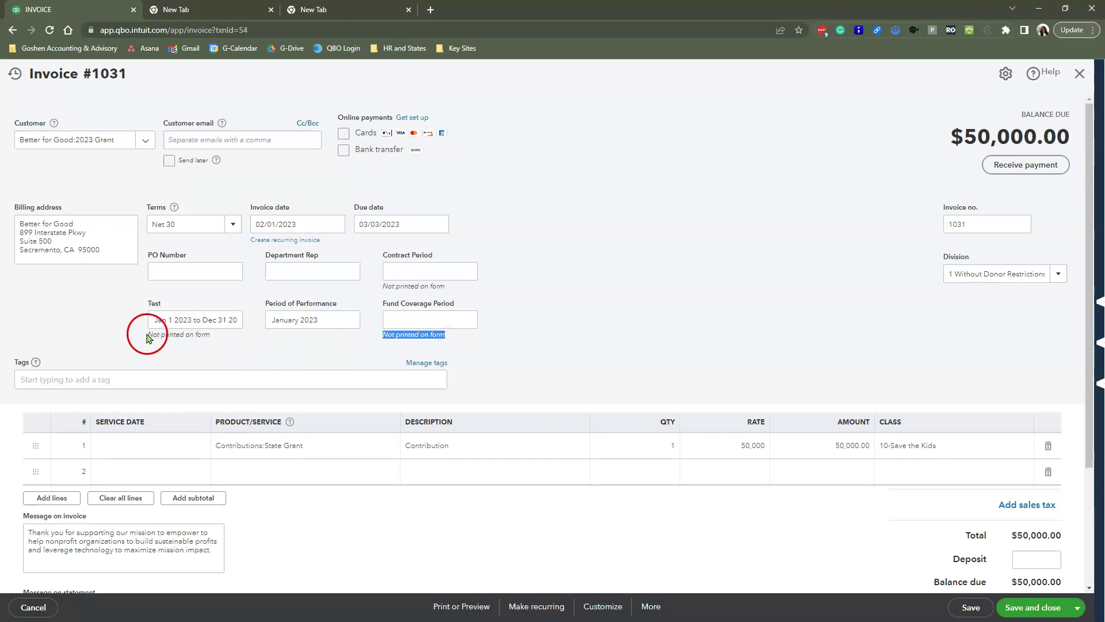
{"action": "left_click_drag", "start_coordinate": [146, 331], "coordinate": [196, 334]}
{"action": "left_click", "coordinate": [221, 339]}
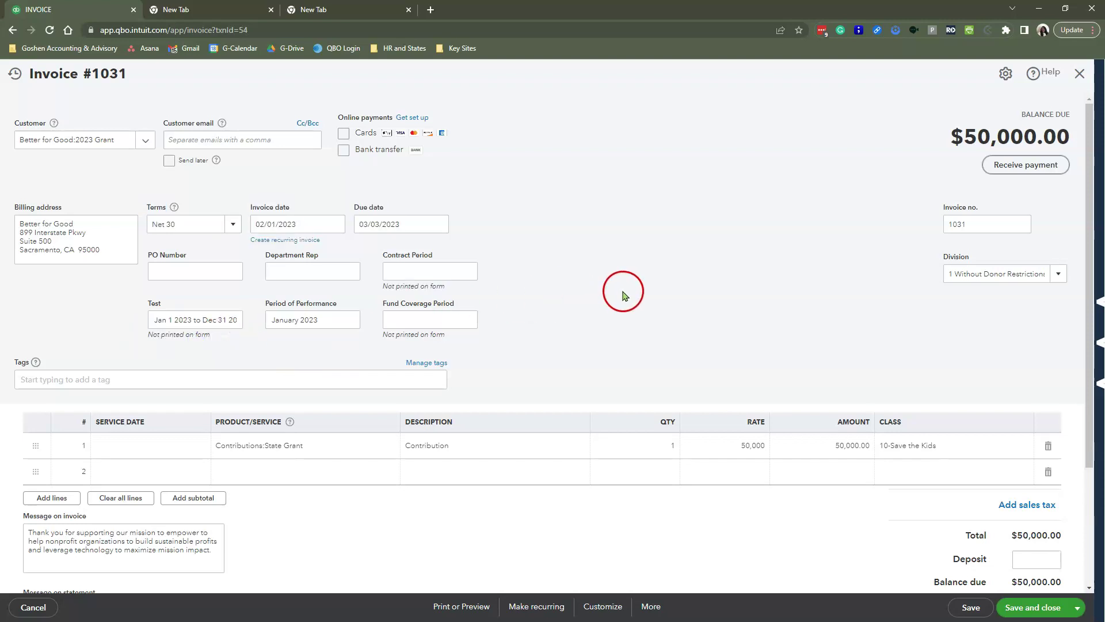
Step: Close invoice 1031 and scroll the Reports page to the Sales and customers reports
{"action": "left_click", "coordinate": [1079, 73]}
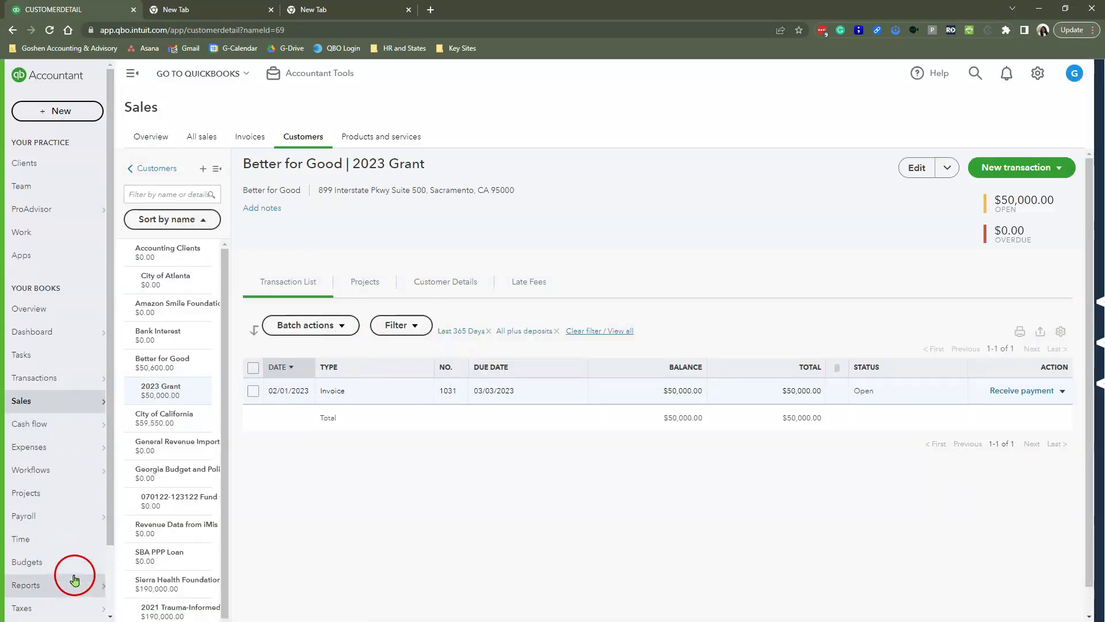
{"action": "scroll", "coordinate": [76, 557], "scroll_direction": "down", "scroll_amount": 2}
{"action": "mouse_move", "coordinate": [74, 508]}
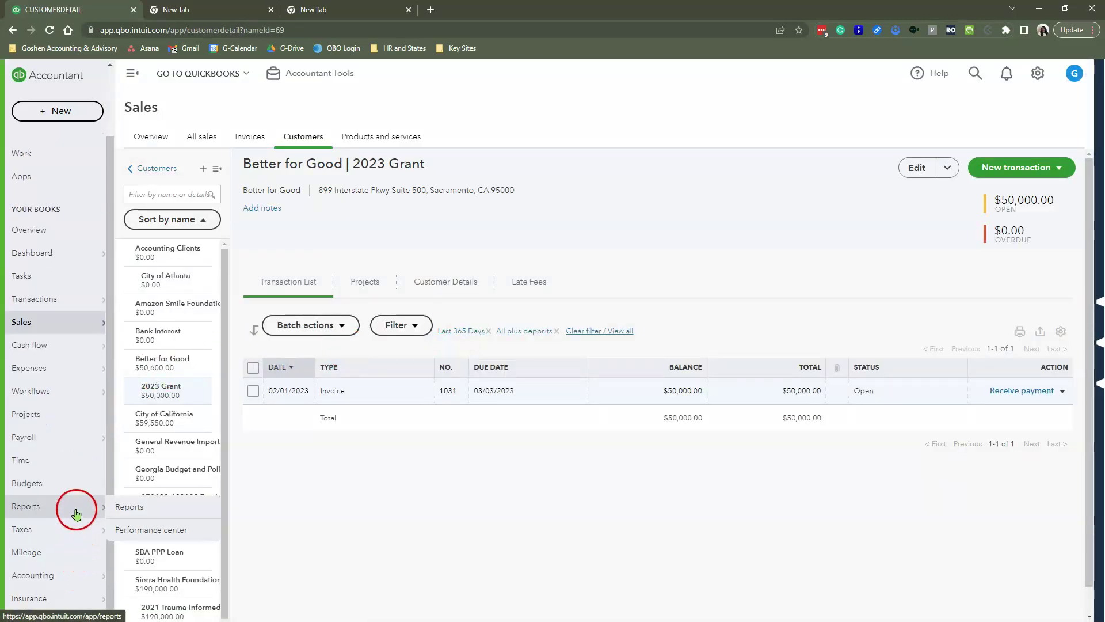
{"action": "left_click", "coordinate": [136, 508]}
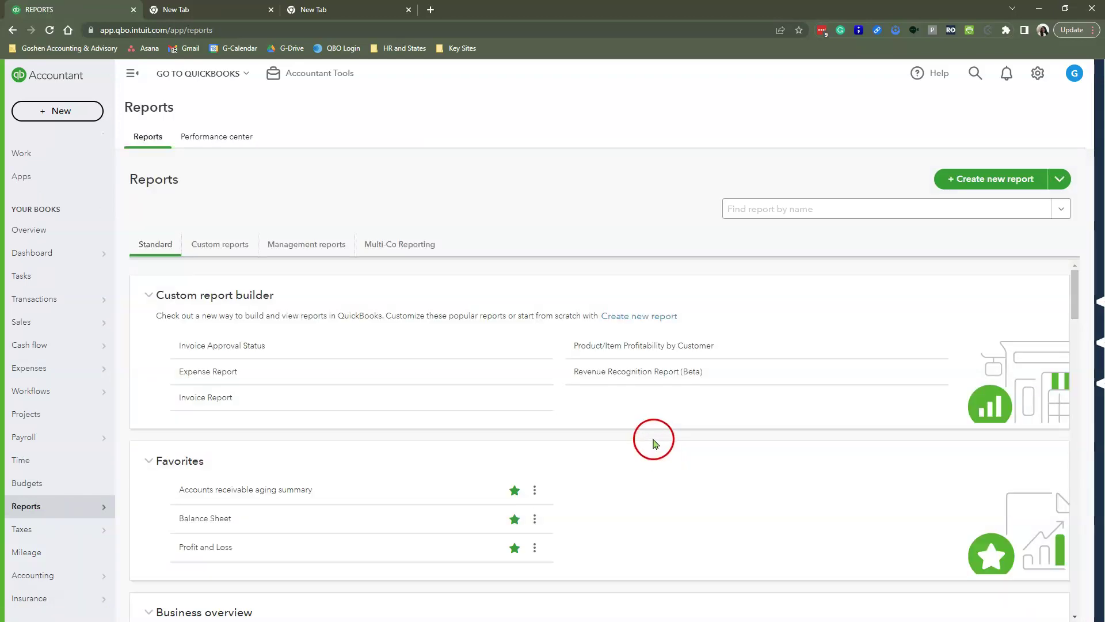
{"action": "scroll", "coordinate": [652, 440], "scroll_direction": "down", "scroll_amount": 5}
{"action": "scroll", "coordinate": [723, 424], "scroll_direction": "down", "scroll_amount": 10}
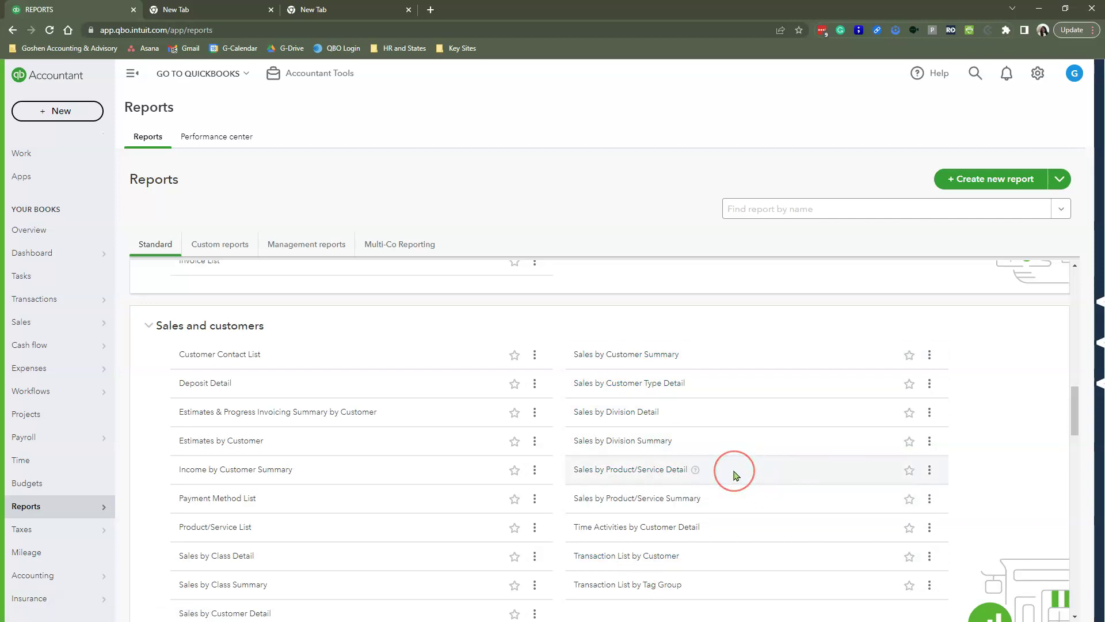
{"action": "scroll", "coordinate": [734, 475], "scroll_direction": "down", "scroll_amount": 3}
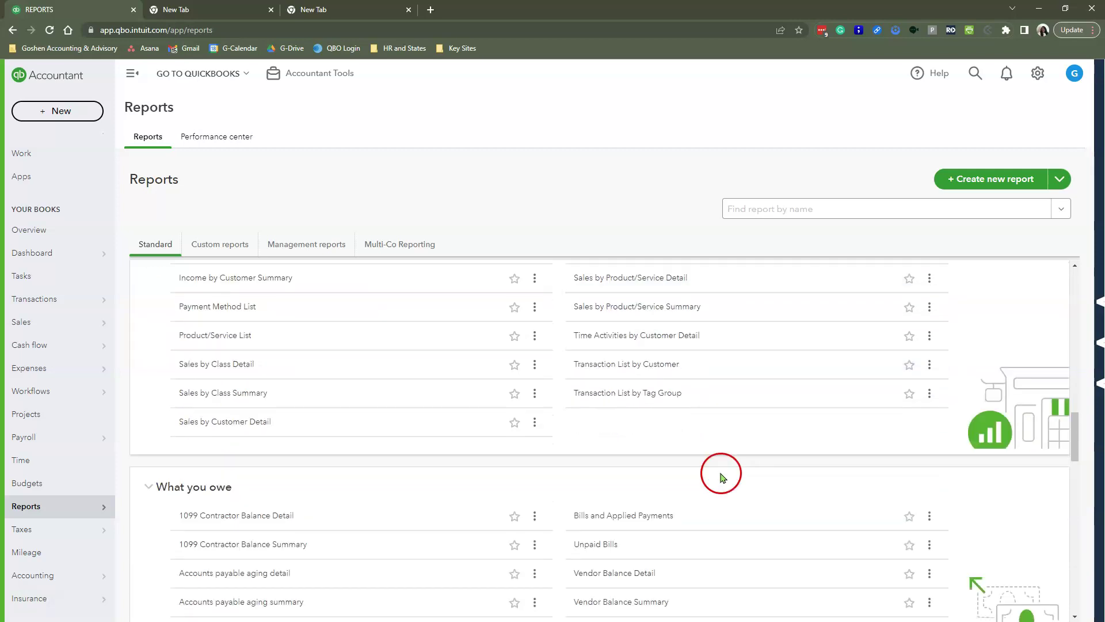
Step: Run the Sales by Customer Detail report with Group by set to Fund Coverage Period
{"action": "left_click", "coordinate": [225, 424]}
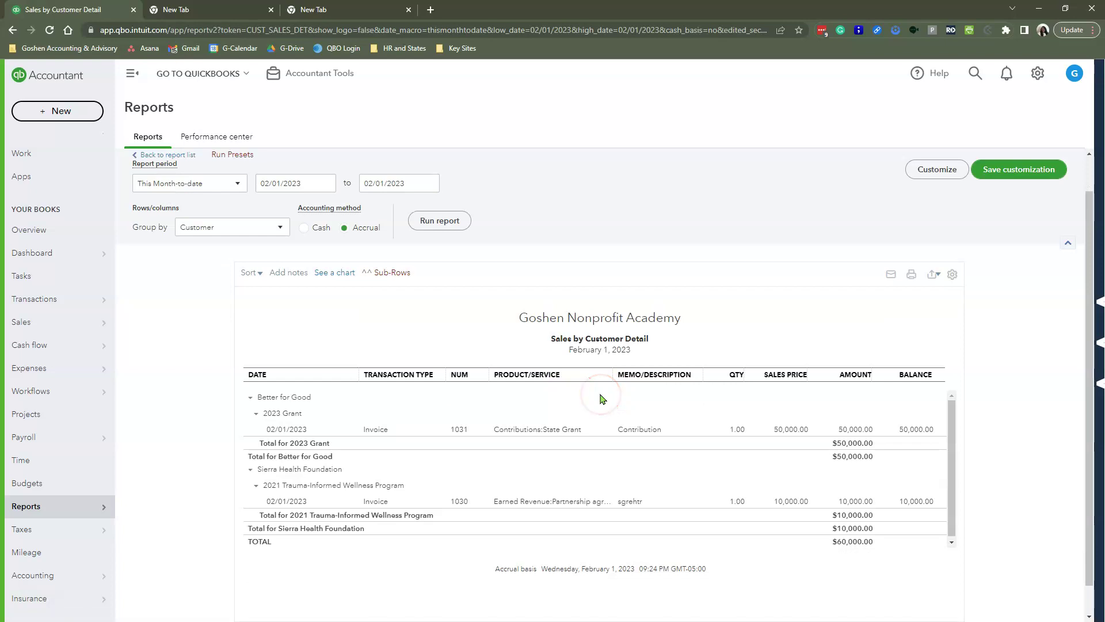
{"action": "left_click", "coordinate": [270, 227]}
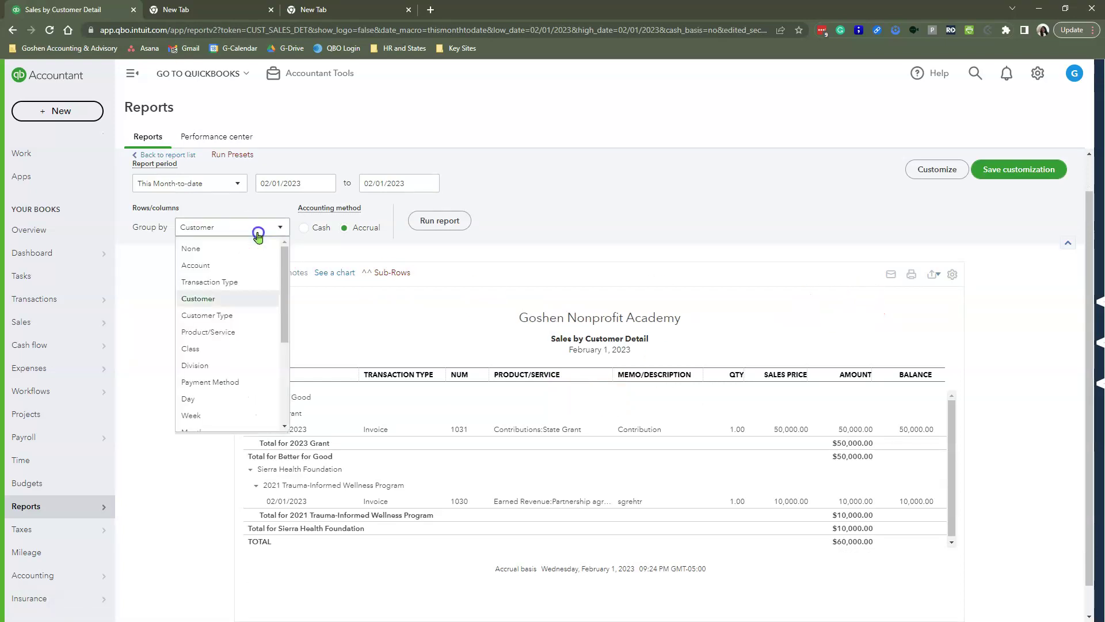
{"action": "scroll", "coordinate": [263, 321], "scroll_direction": "down", "scroll_amount": 2}
{"action": "scroll", "coordinate": [262, 319], "scroll_direction": "down", "scroll_amount": 2}
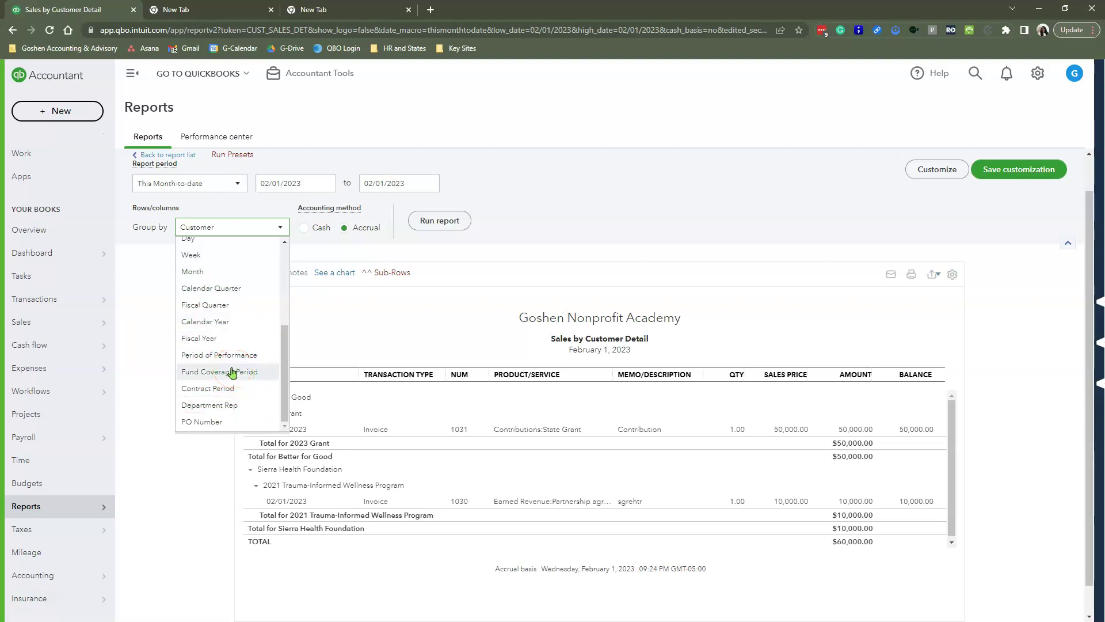
{"action": "left_click_drag", "start_coordinate": [233, 373], "coordinate": [206, 377]}
{"action": "left_click", "coordinate": [441, 221]}
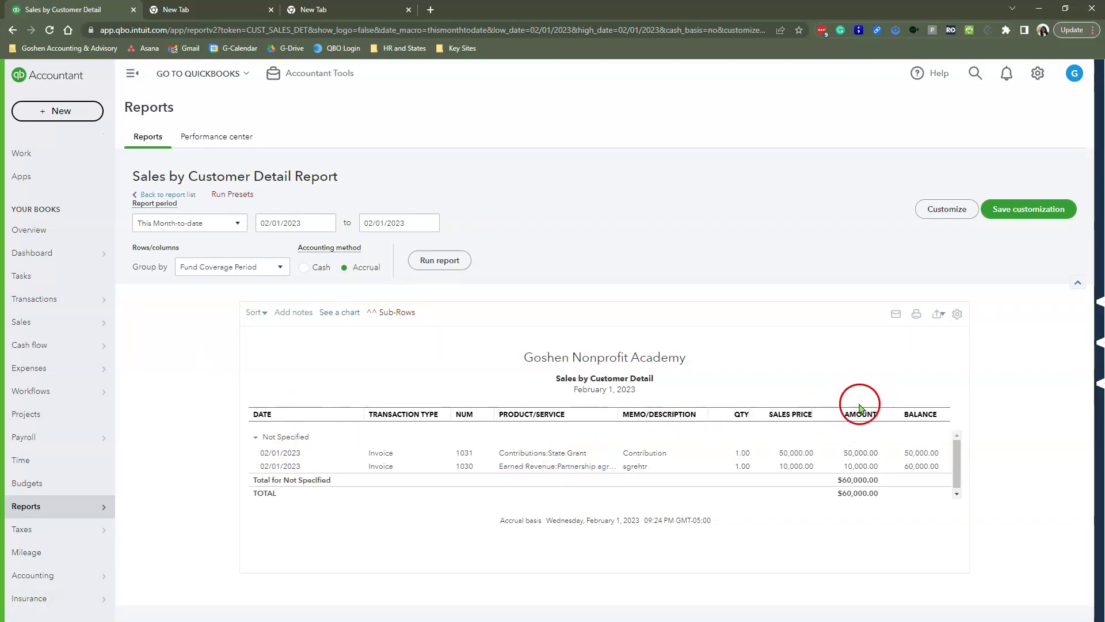
Step: Add Fund Coverage Period and Period of Performance columns to the report and rerun it
{"action": "left_click", "coordinate": [941, 213]}
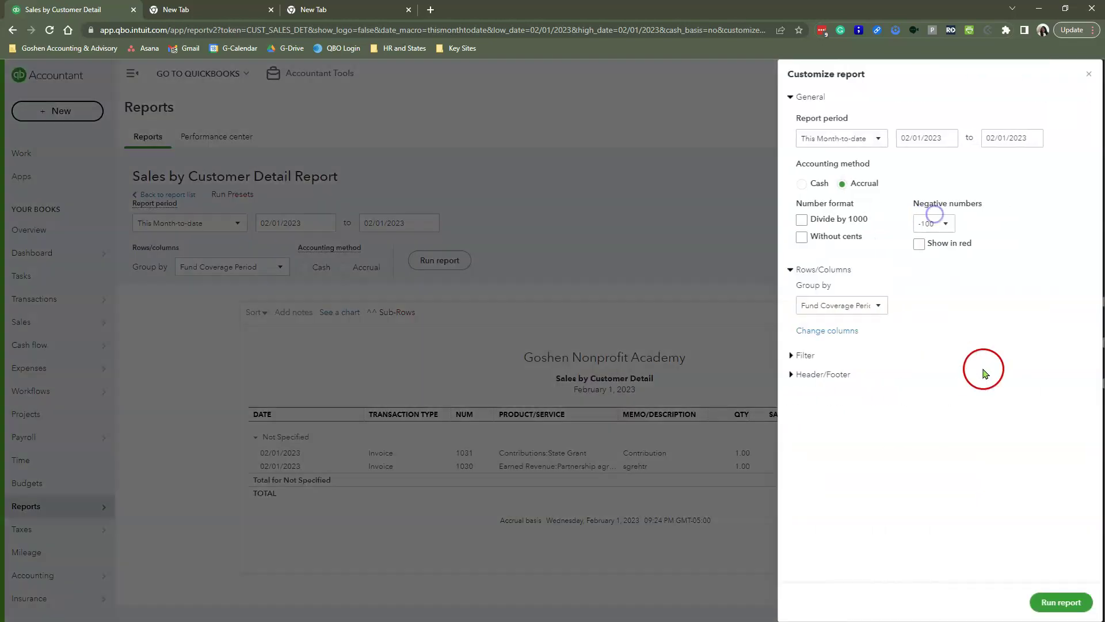
{"action": "left_click", "coordinate": [814, 356]}
{"action": "scroll", "coordinate": [866, 411], "scroll_direction": "down", "scroll_amount": 3}
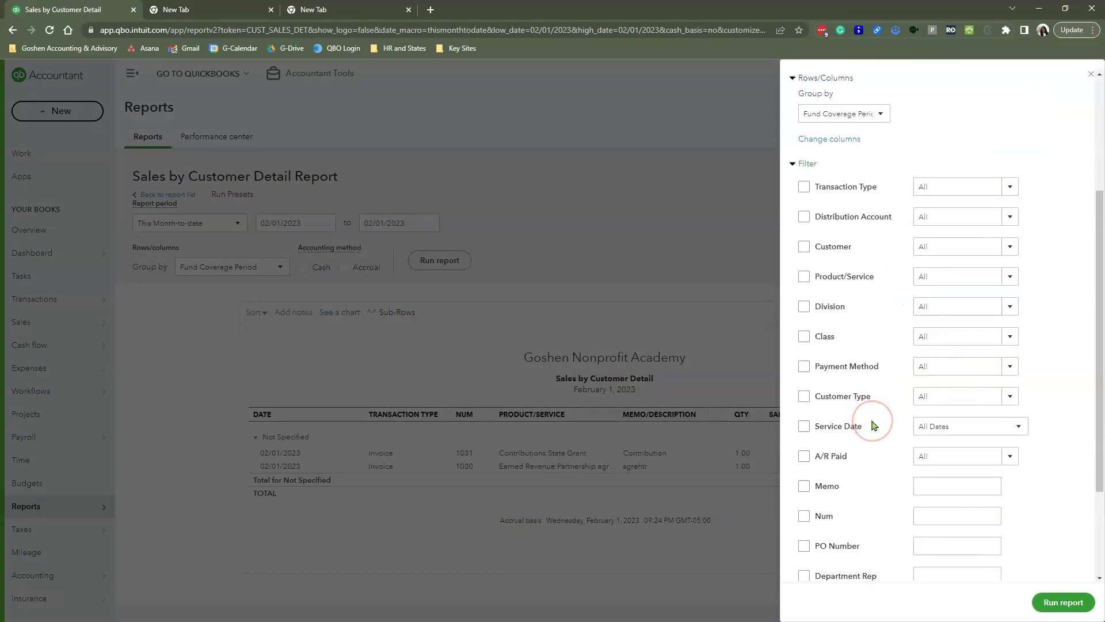
{"action": "scroll", "coordinate": [869, 422], "scroll_direction": "up", "scroll_amount": 4}
{"action": "left_click", "coordinate": [822, 334]}
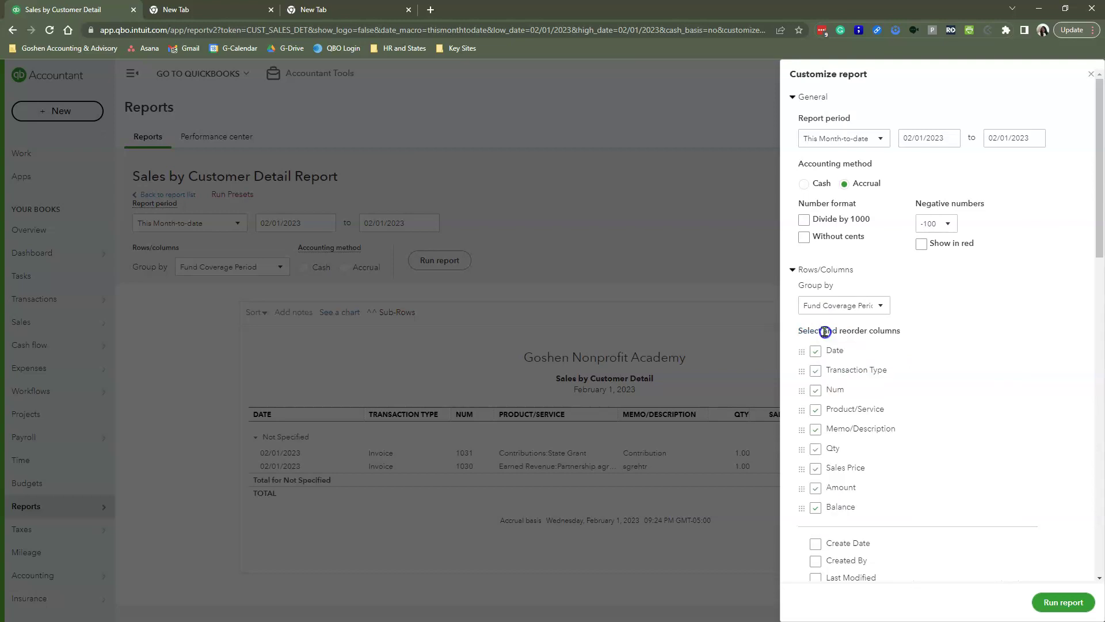
{"action": "scroll", "coordinate": [878, 398], "scroll_direction": "down", "scroll_amount": 4}
{"action": "scroll", "coordinate": [872, 403], "scroll_direction": "down", "scroll_amount": 3}
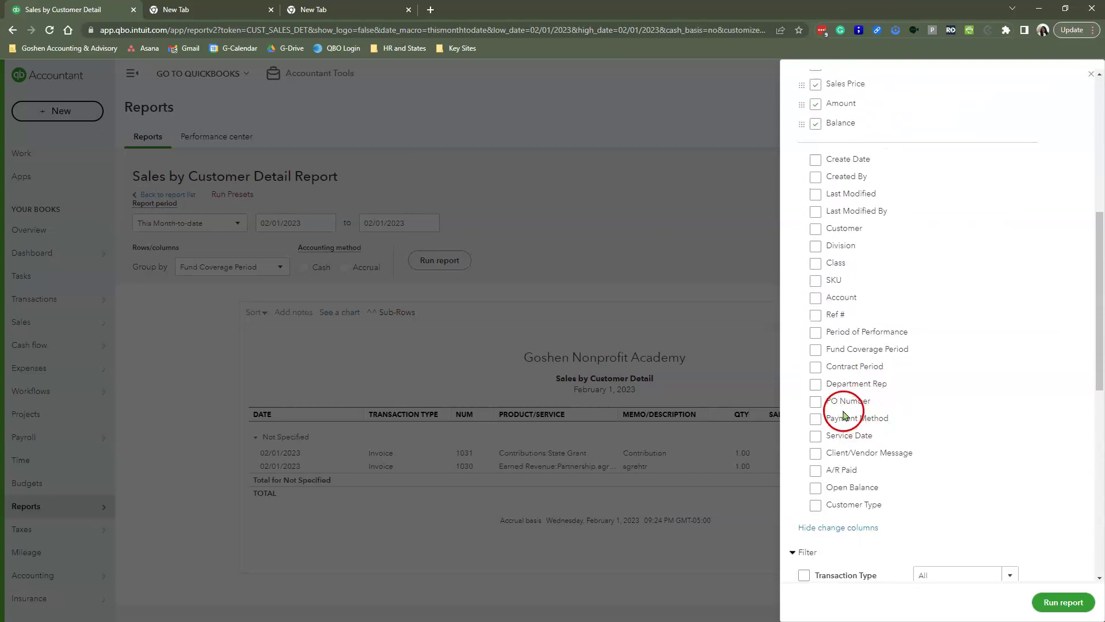
{"action": "left_click", "coordinate": [815, 351]}
{"action": "left_click", "coordinate": [815, 351]}
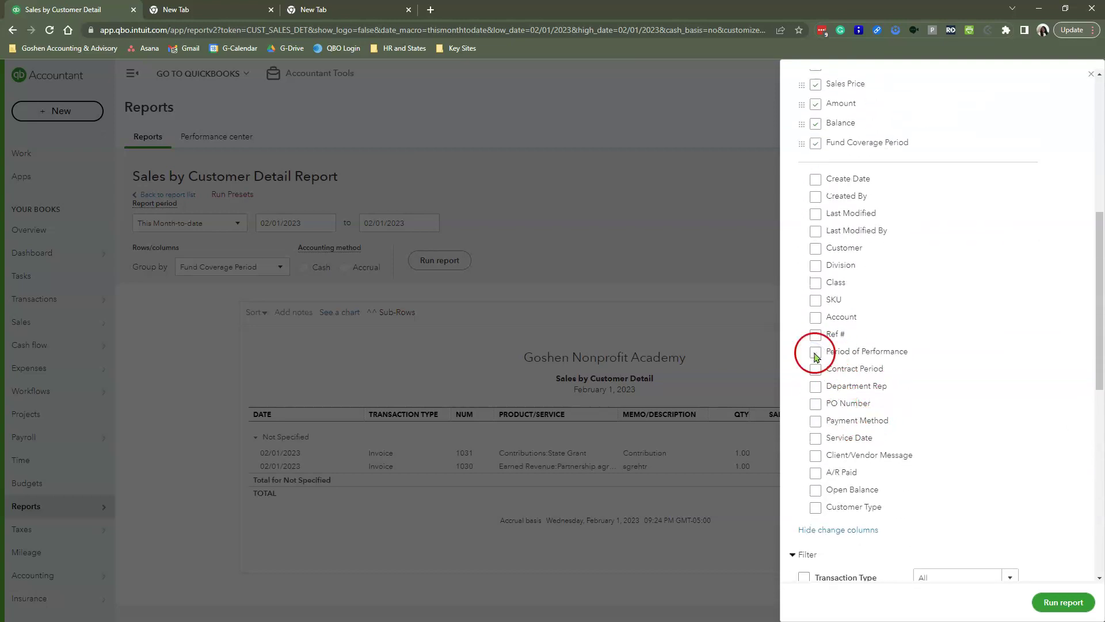
{"action": "scroll", "coordinate": [986, 378], "scroll_direction": "up", "scroll_amount": 5}
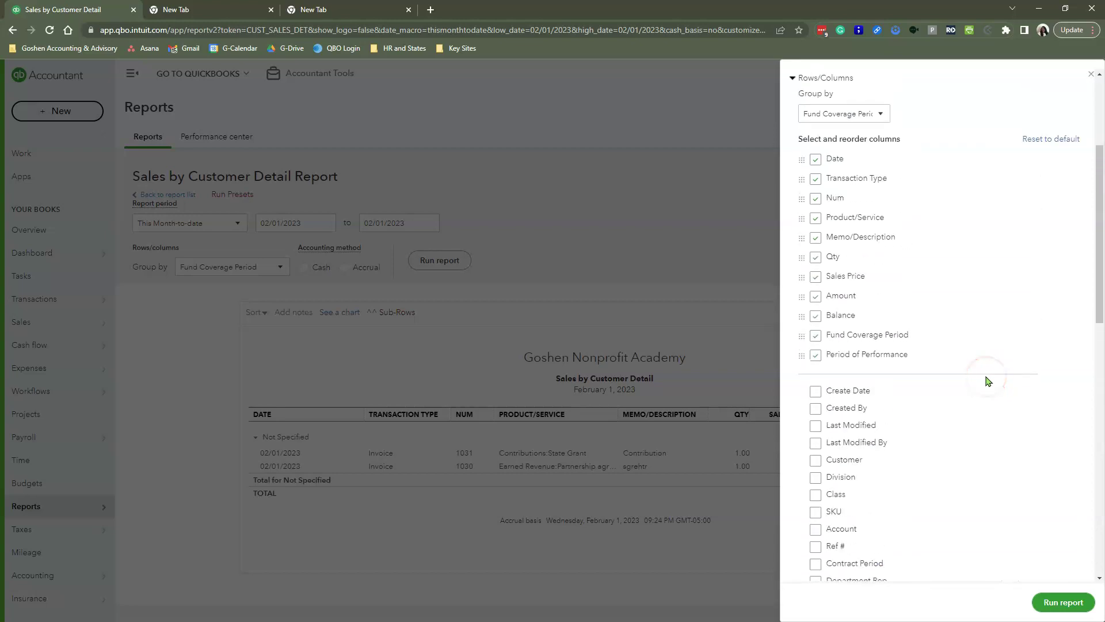
{"action": "left_click", "coordinate": [1062, 601]}
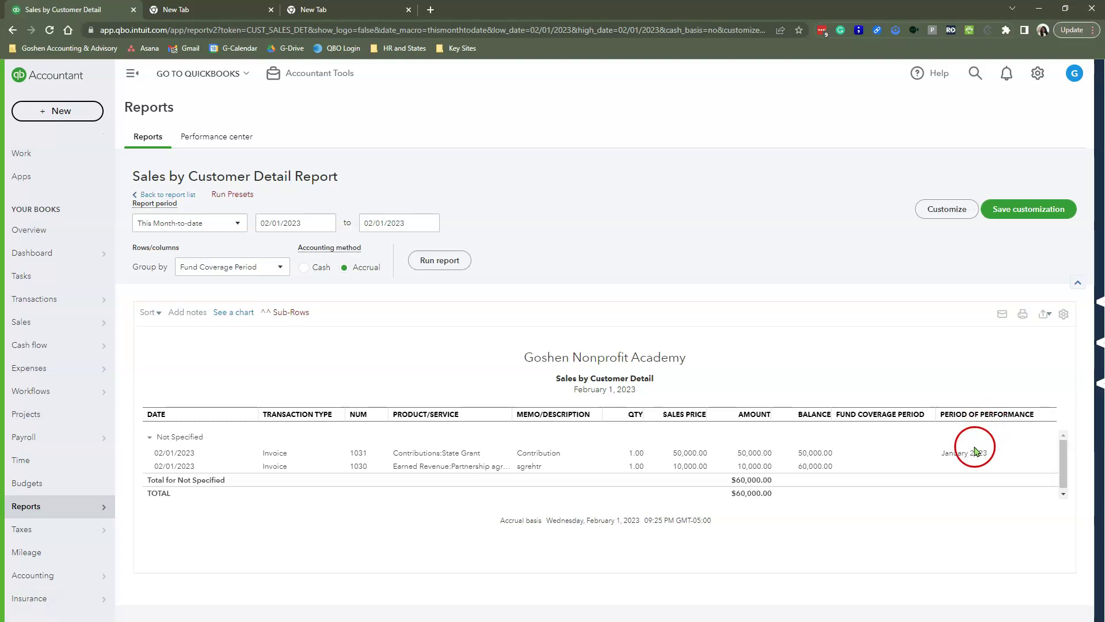
Step: Set the report's Group by option to None
{"action": "left_click", "coordinate": [270, 267]}
{"action": "scroll", "coordinate": [252, 414], "scroll_direction": "down", "scroll_amount": 3}
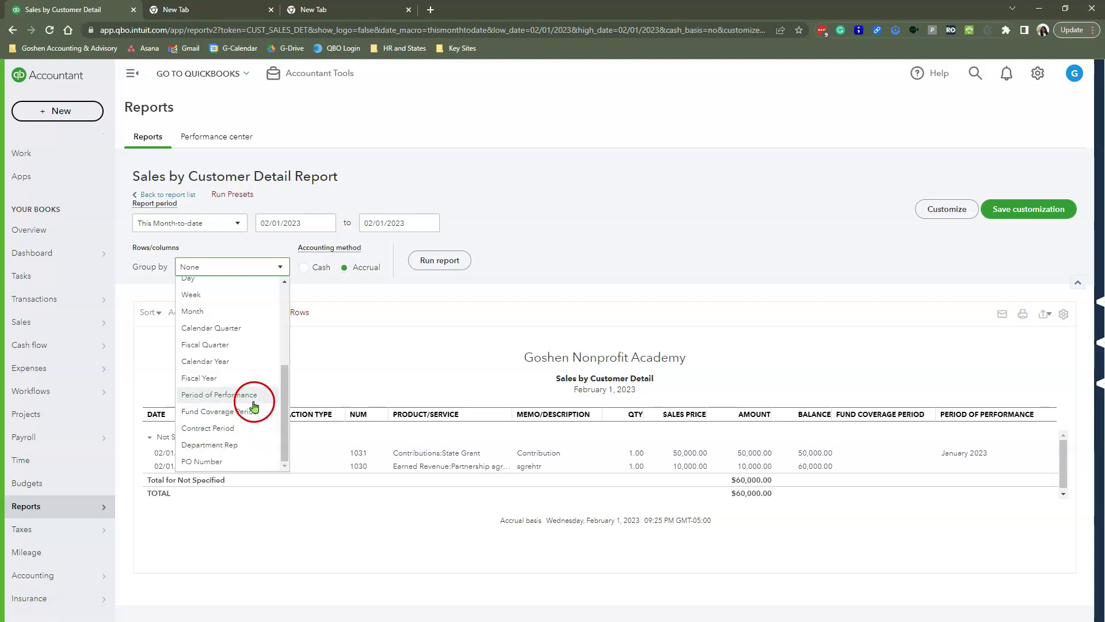
{"action": "left_click", "coordinate": [669, 521]}
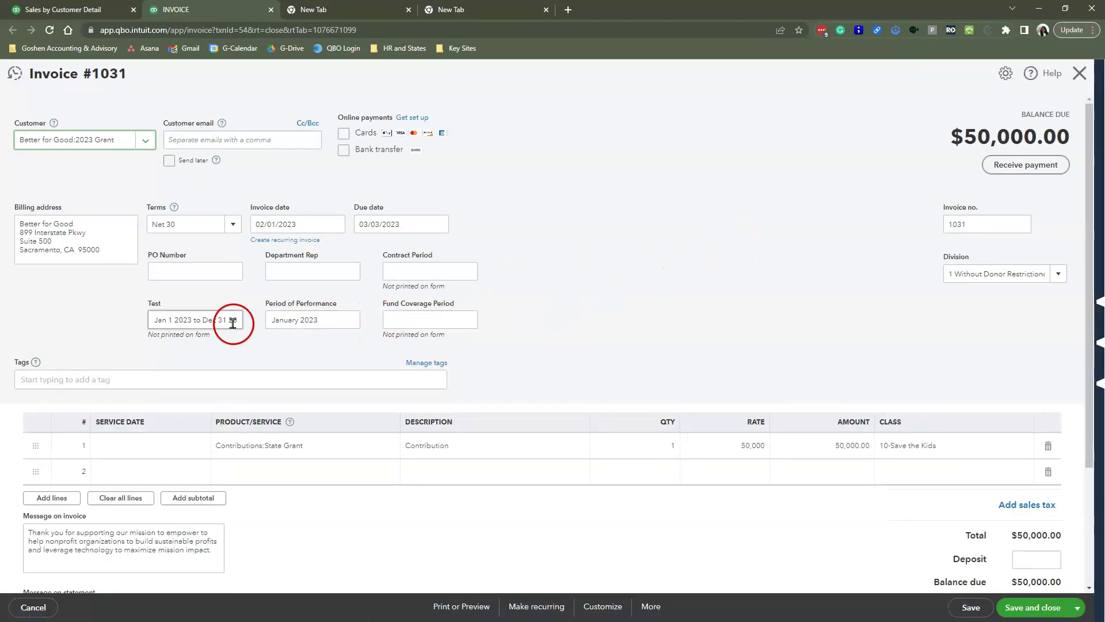
Step: Copy the Test date range into invoice 1031's Fund Coverage Period and save the invoice
{"action": "triple_click", "coordinate": [159, 321]}
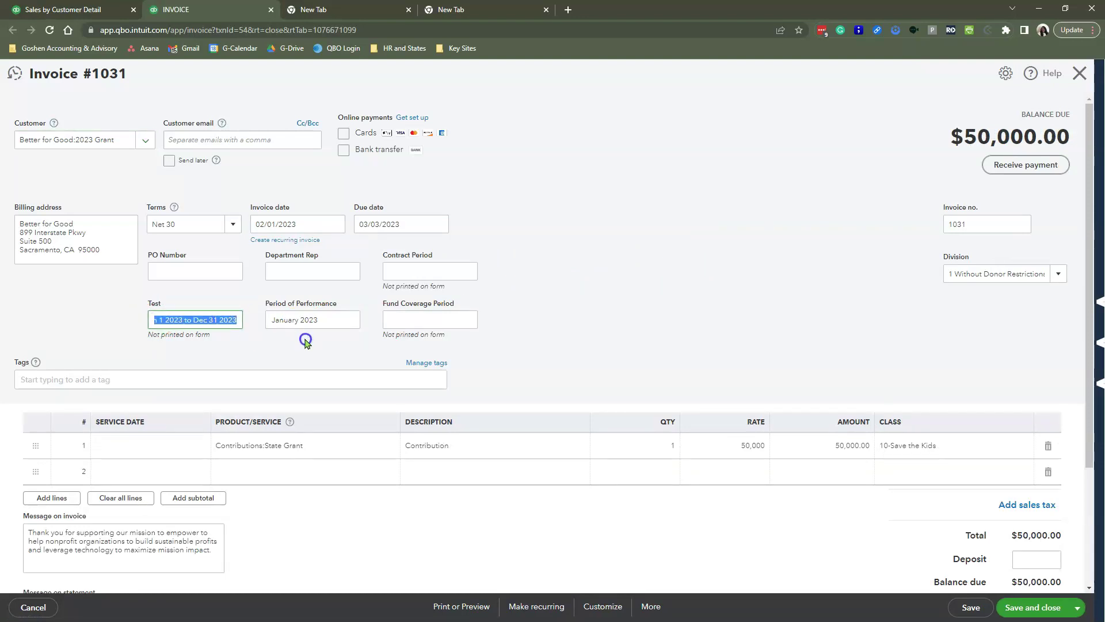
{"action": "key", "text": "ctrl+c"}
{"action": "left_click", "coordinate": [451, 321]}
{"action": "key", "text": "ctrl+v"}
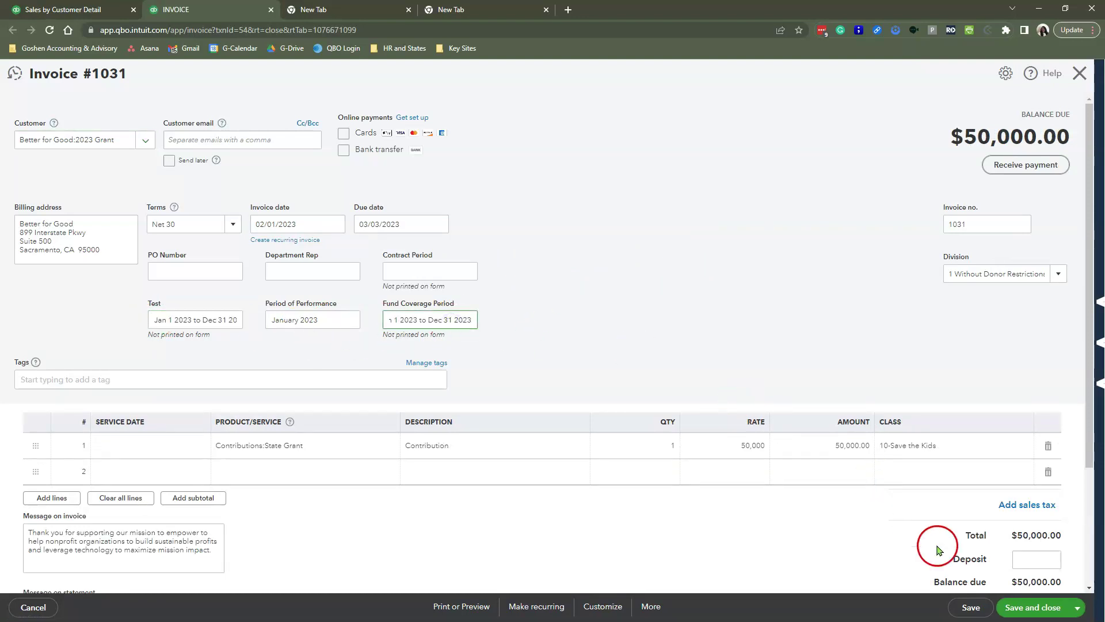
{"action": "left_click", "coordinate": [1032, 610]}
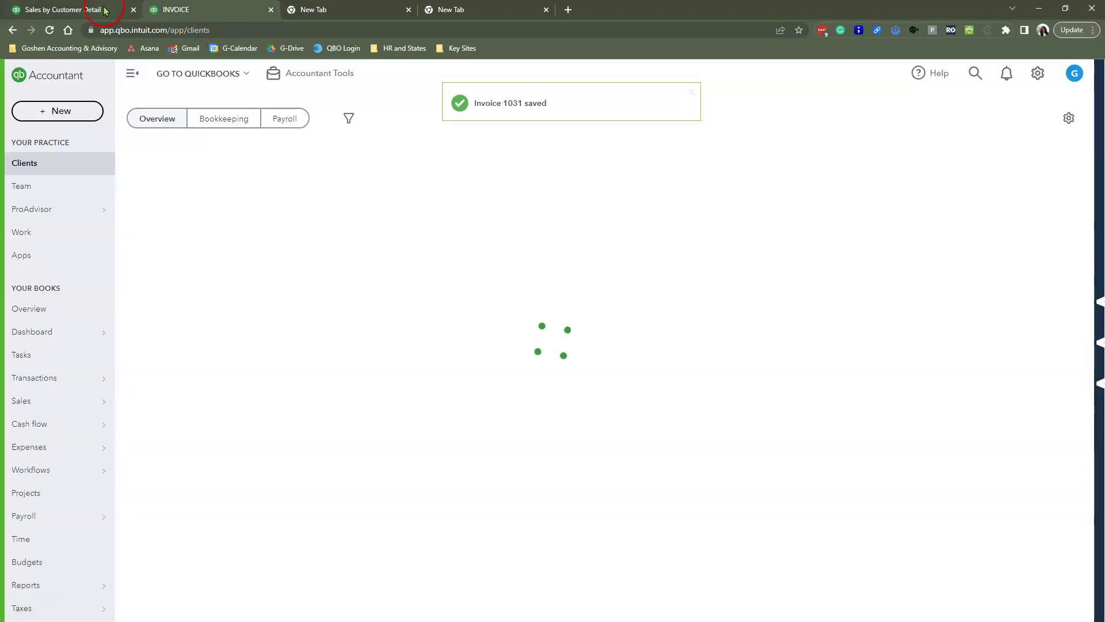
Step: Return to the Sales by Customer Detail tab to review invoice 1031's Fund Coverage Period column
{"action": "left_click", "coordinate": [105, 11]}
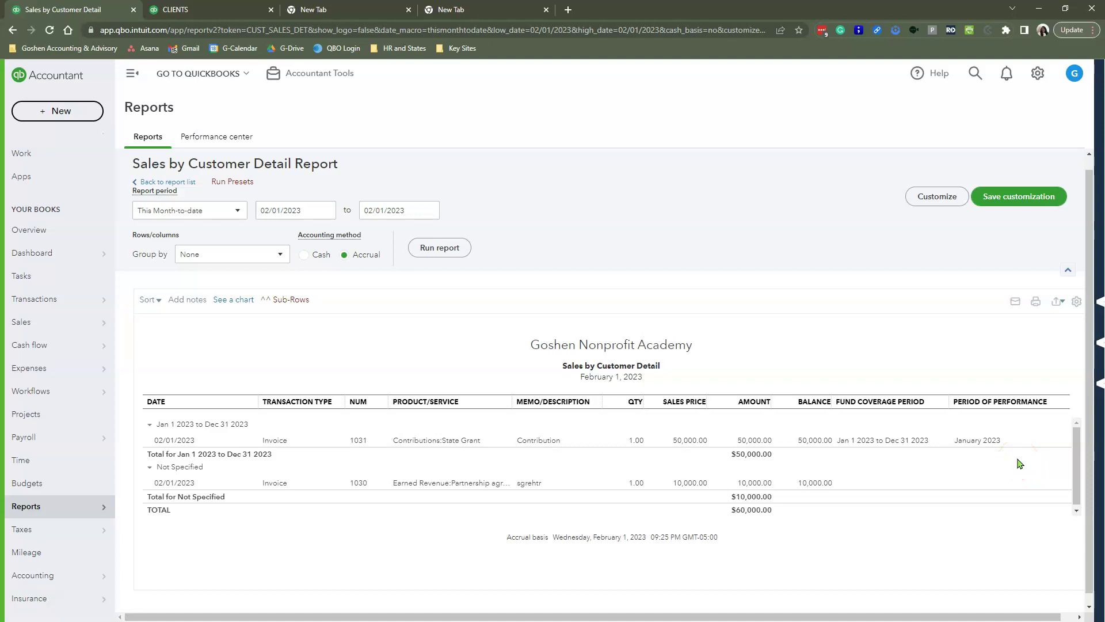
{"action": "left_click", "coordinate": [999, 464]}
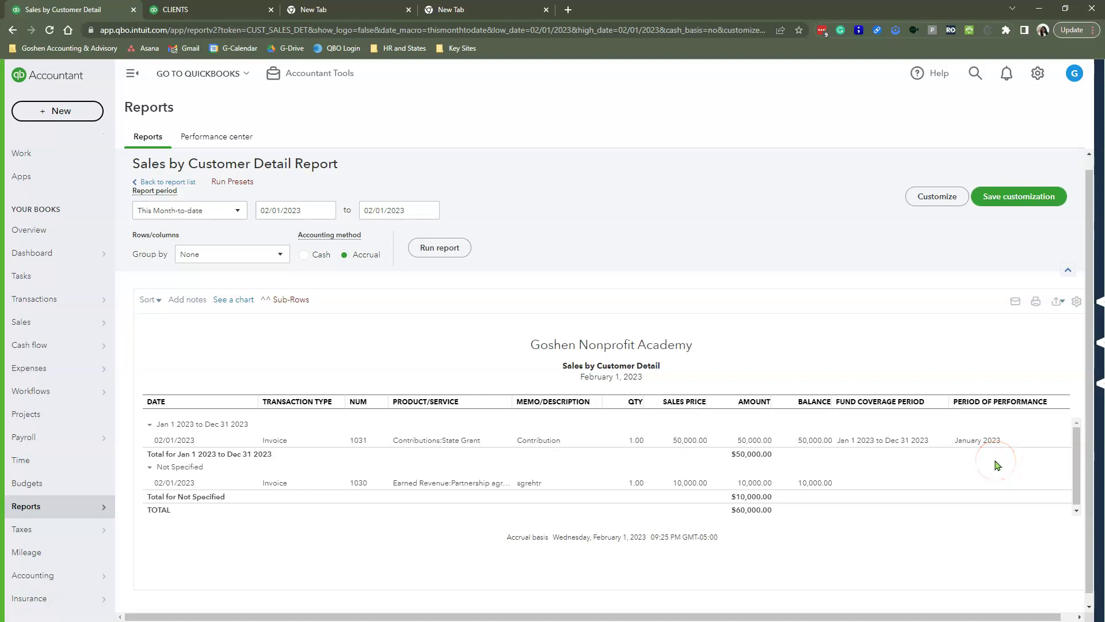